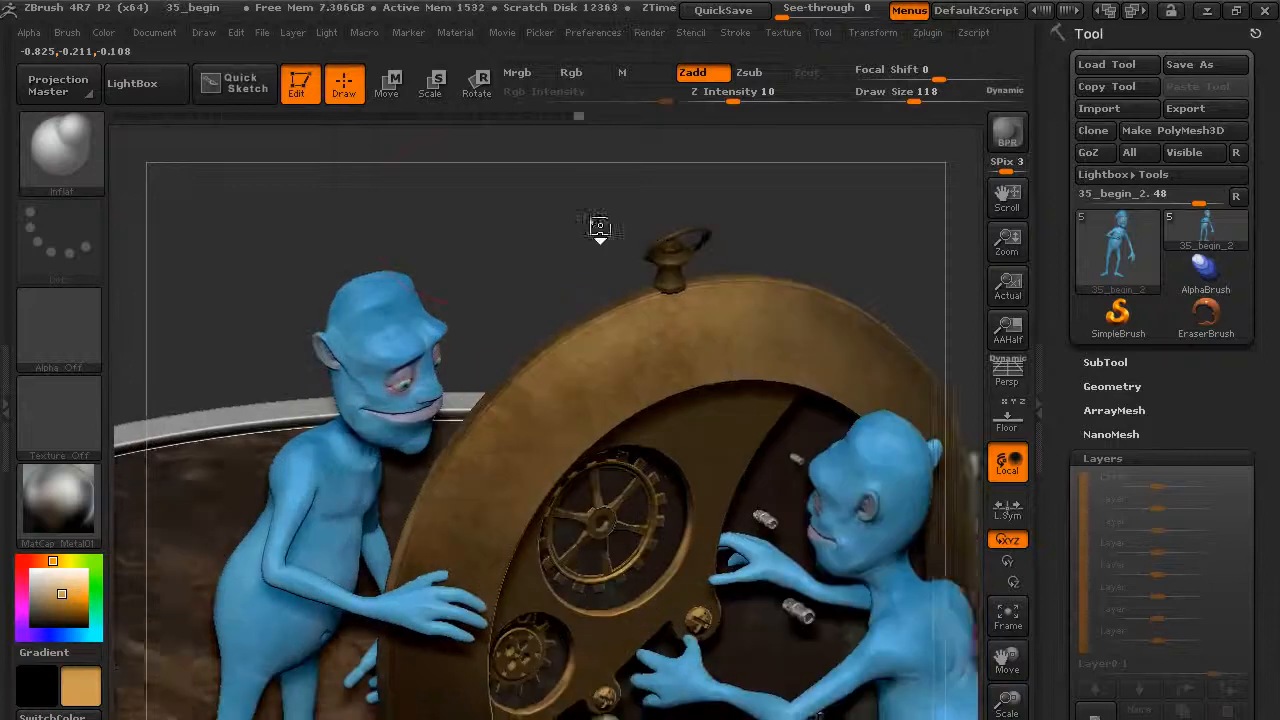
Mask the top of the blue character's head with the MaskPen brush at draw size 62.
left_click_drag(620, 355, 878, 170)
left_click_drag(914, 98, 899, 98)
mouse_move(722, 455)
left_mouse_down("ctrl")
mouse_move(745, 470)
mouse_move(760, 430)
mouse_move(720, 480)
mouse_move(764, 420)
mouse_move(829, 386)
left_mouse_up("ctrl")
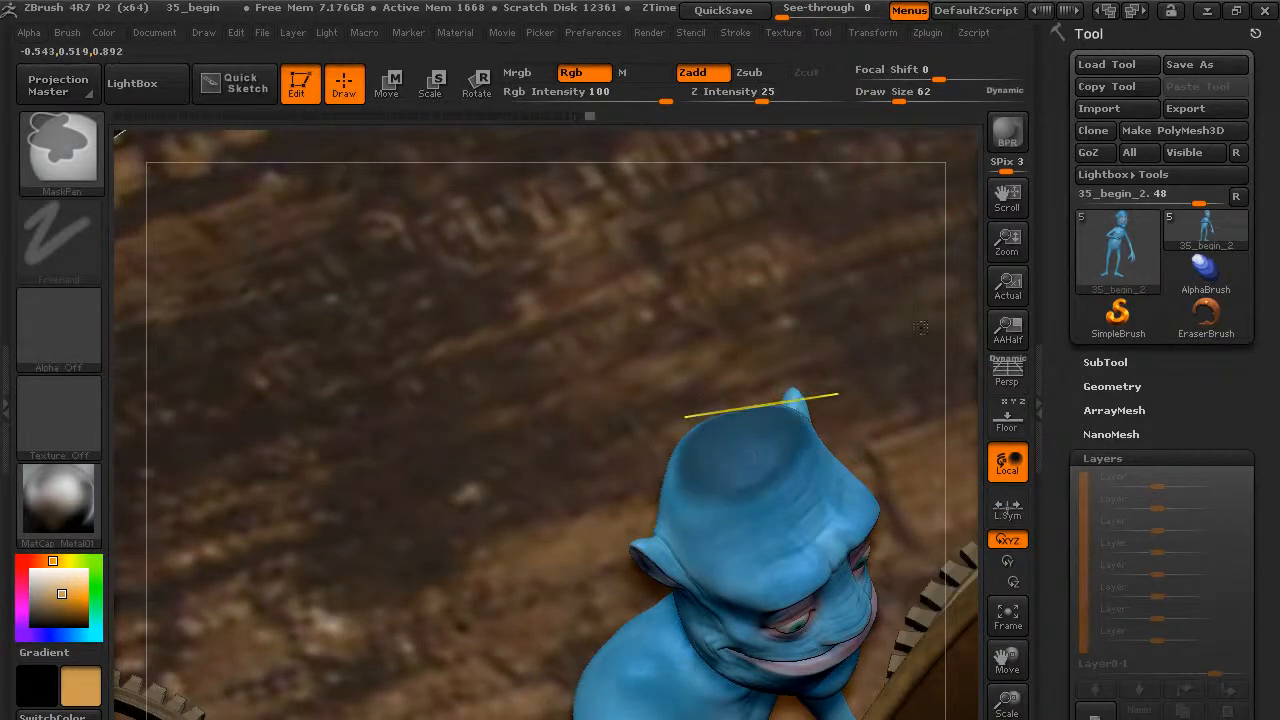
mouse_move(951, 337)
left_mouse_down()
mouse_move(943, 289)
mouse_move(276, 280)
mouse_move(420, 466)
left_mouse_up()
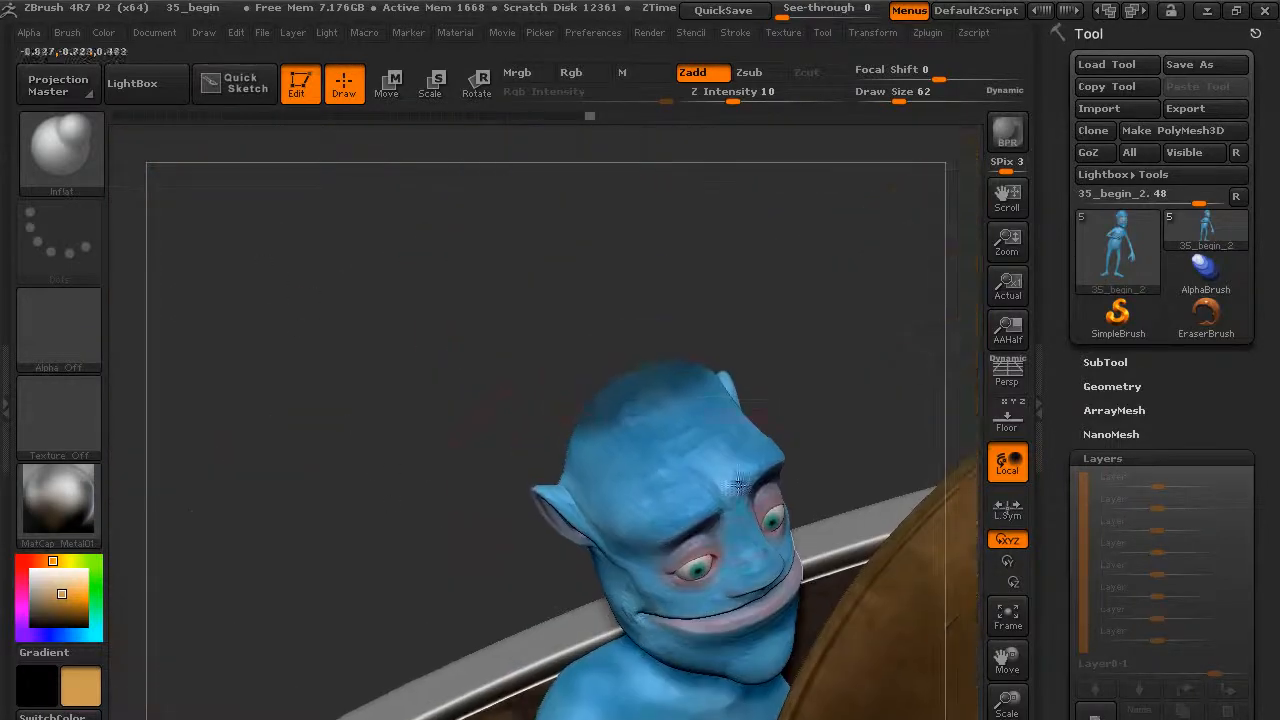
Generate a FiberMesh preview on the masked scalp.
left_click(1130, 456)
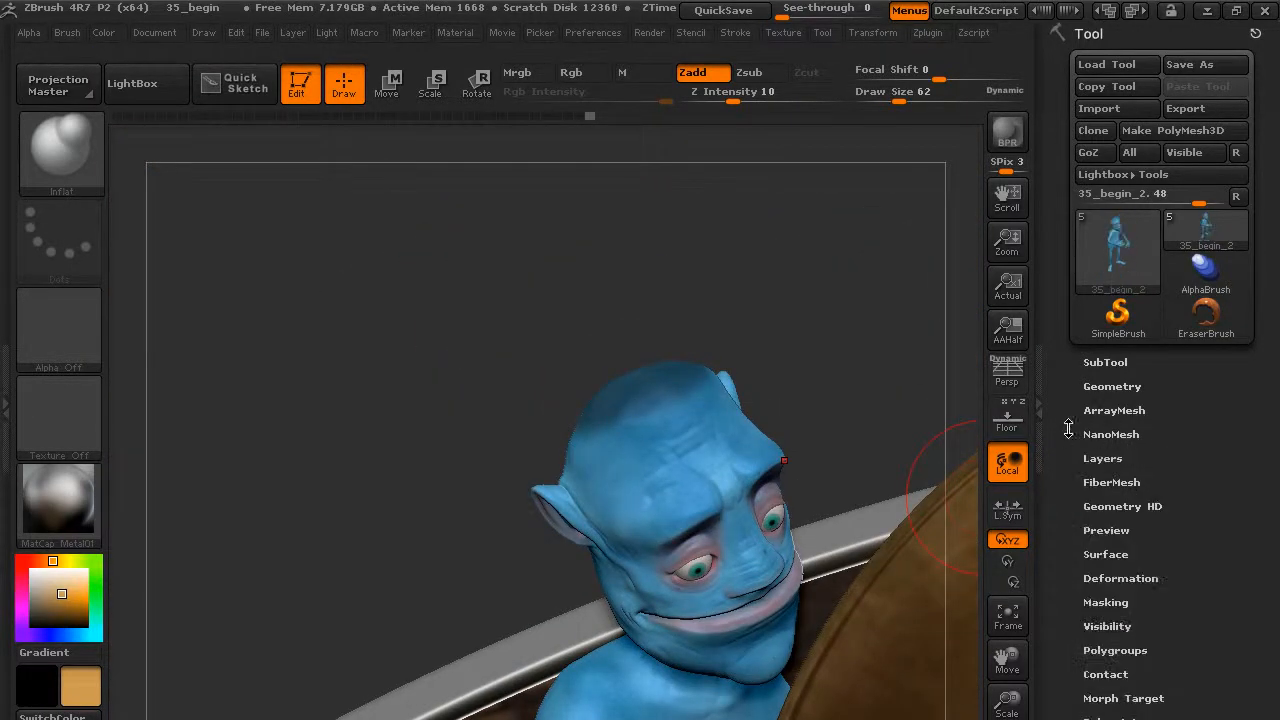
scroll(1115, 440, "down", 1)
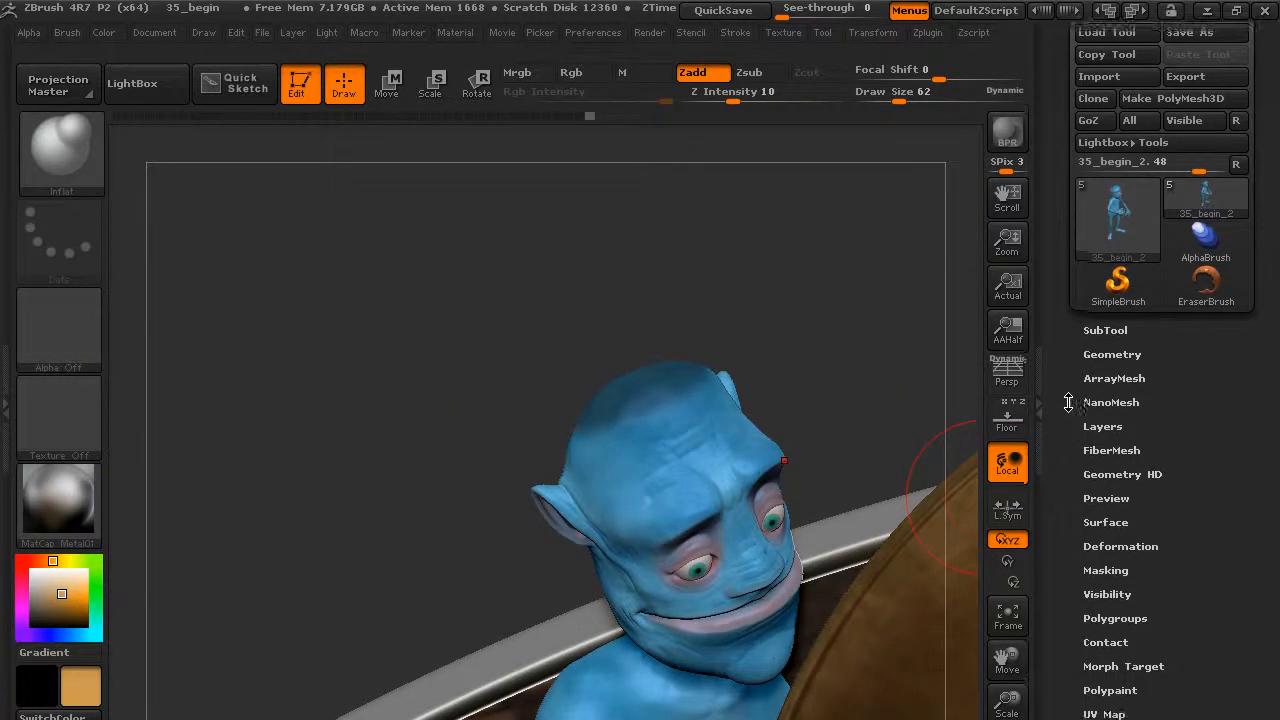
left_click(1128, 448)
left_click(1119, 513)
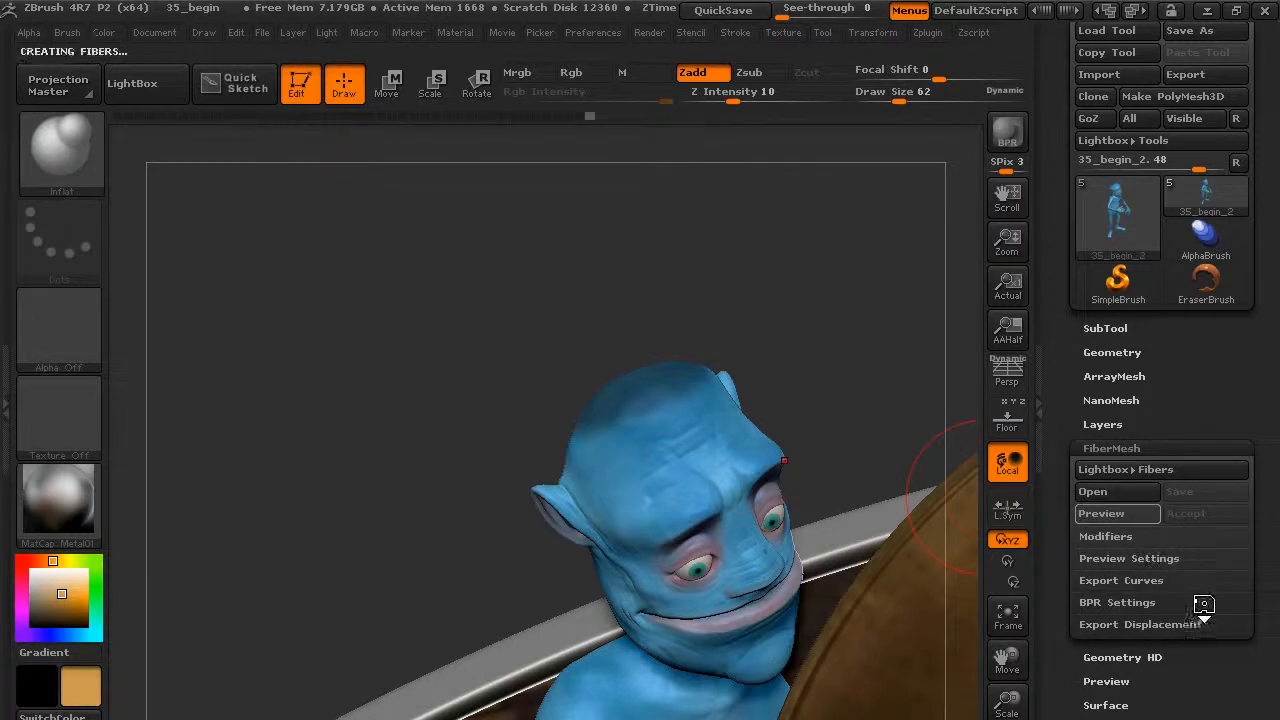
left_click_drag(889, 360, 927, 490)
left_click_drag(874, 362, 905, 420)
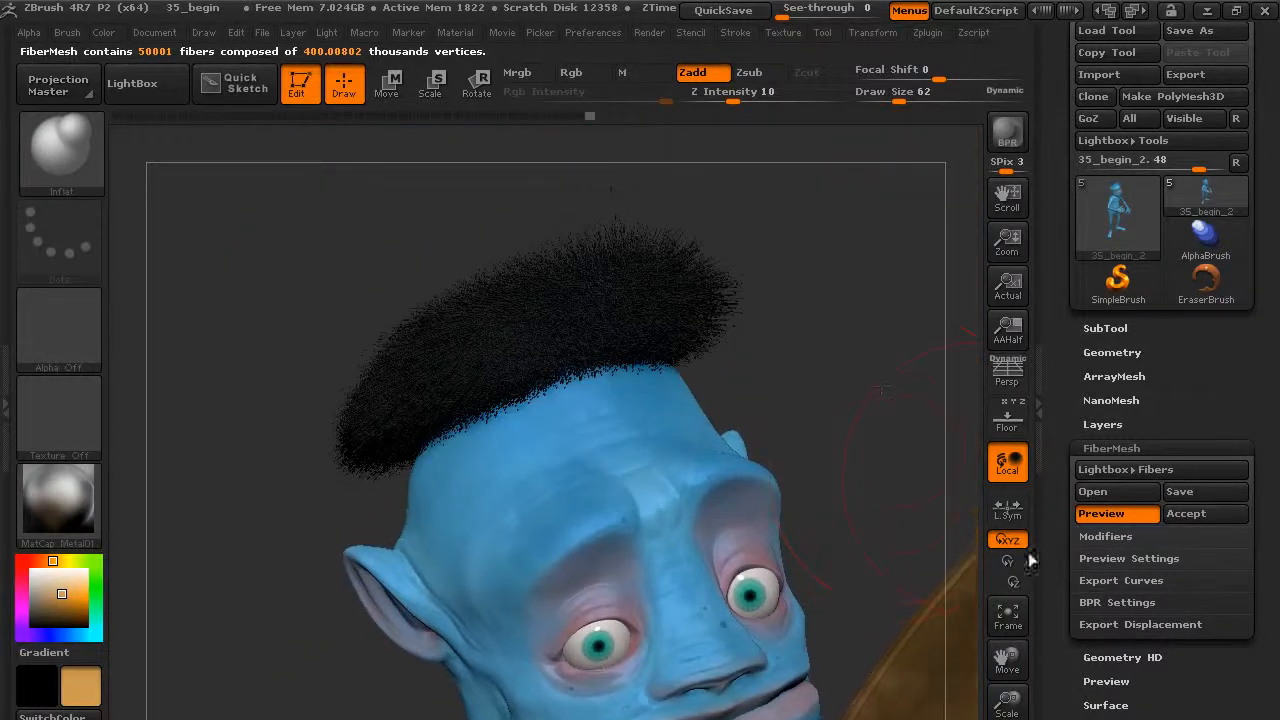
Set the FiberMesh gravity to 0 and the maximum fibers to about 9.95.
left_click(1134, 544)
scroll(1050, 413, "down", 5)
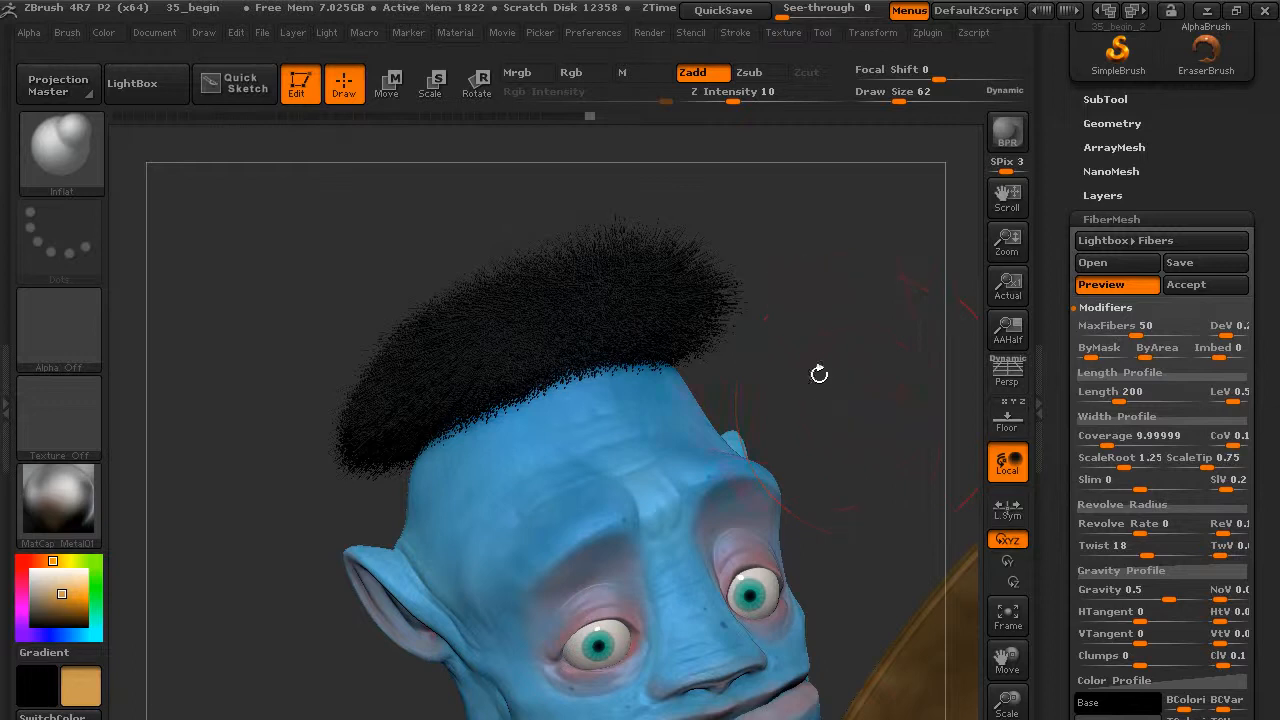
left_click_drag(1168, 596, 1119, 590)
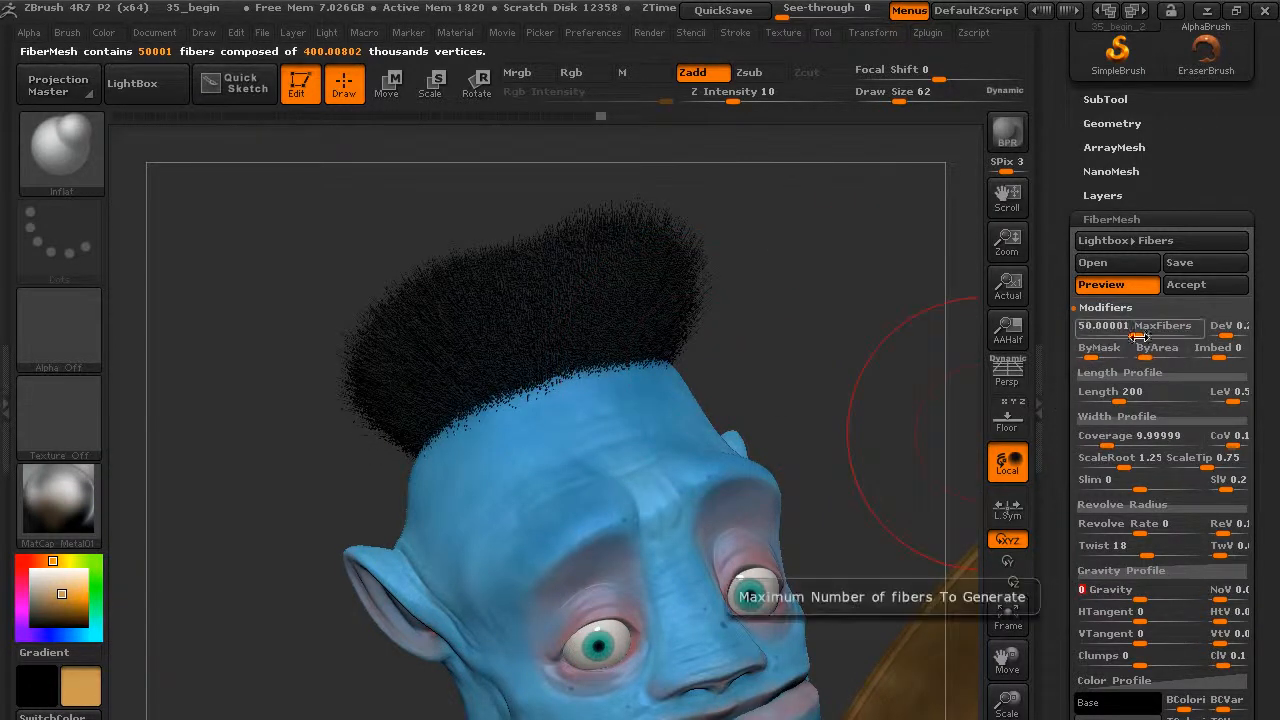
left_click_drag(1137, 330, 1117, 340)
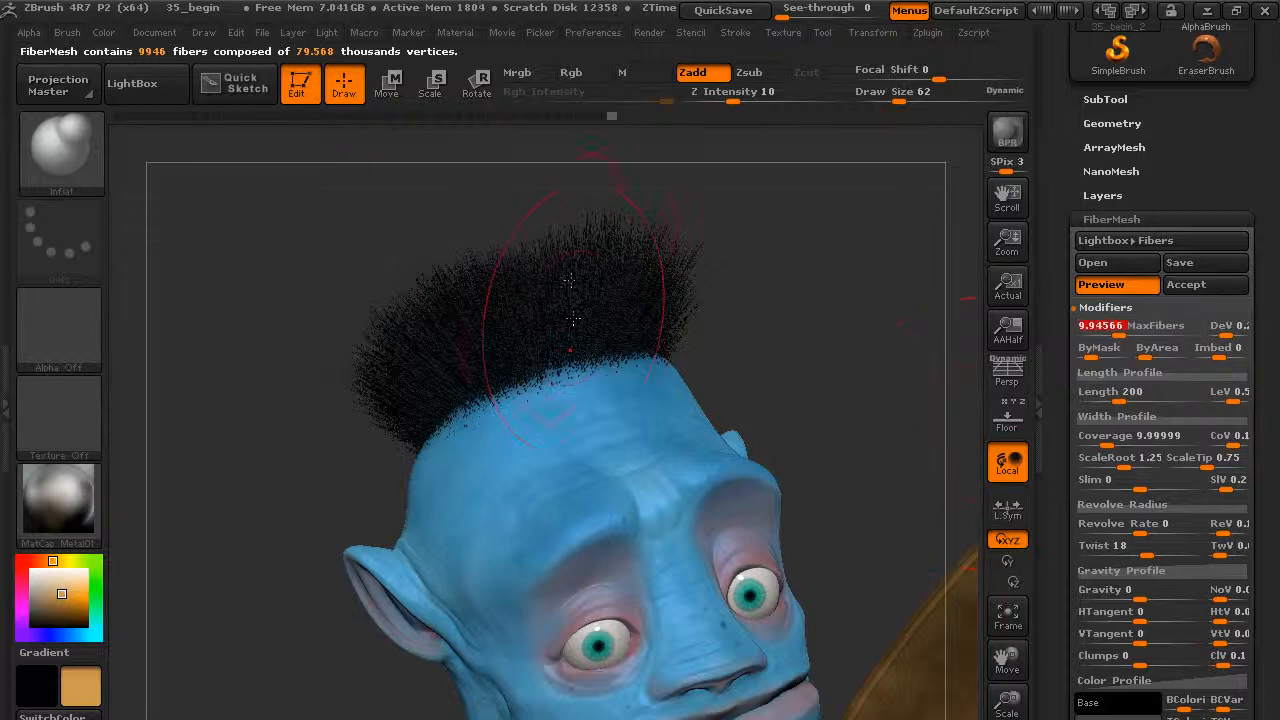
Try fiber lengths of about 148 and about 211 on the hair.
mouse_move(837, 313)
left_mouse_down()
mouse_move(758, 228)
mouse_move(808, 506)
mouse_move(889, 400)
mouse_move(858, 445)
left_mouse_up()
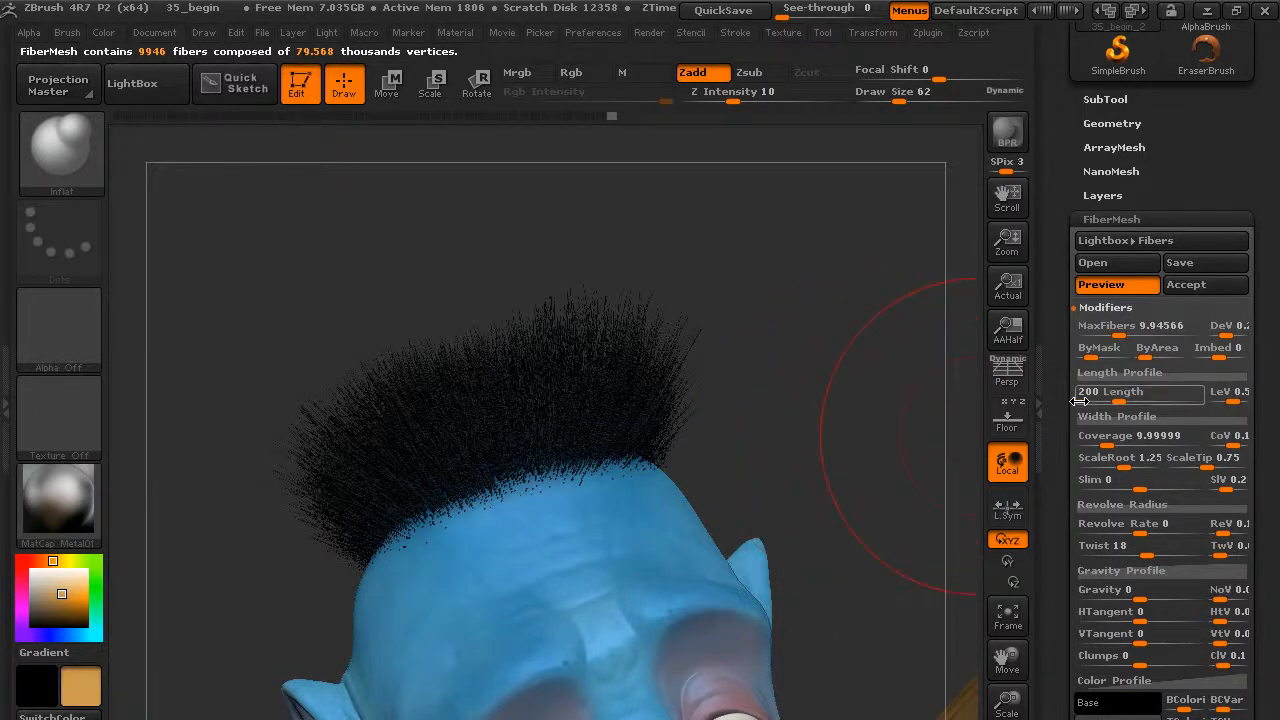
mouse_move(1113, 396)
left_mouse_down()
mouse_move(1133, 399)
mouse_move(1120, 399)
left_mouse_up()
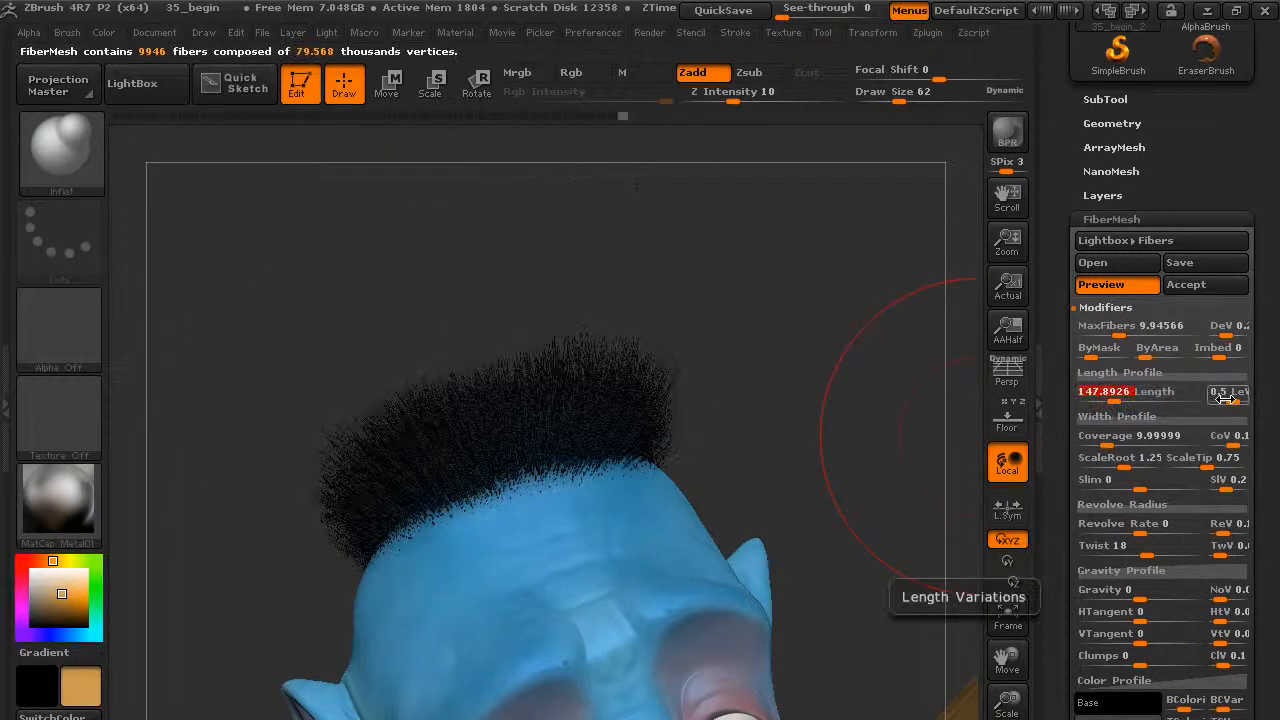
left_click_drag(1113, 399, 1121, 399)
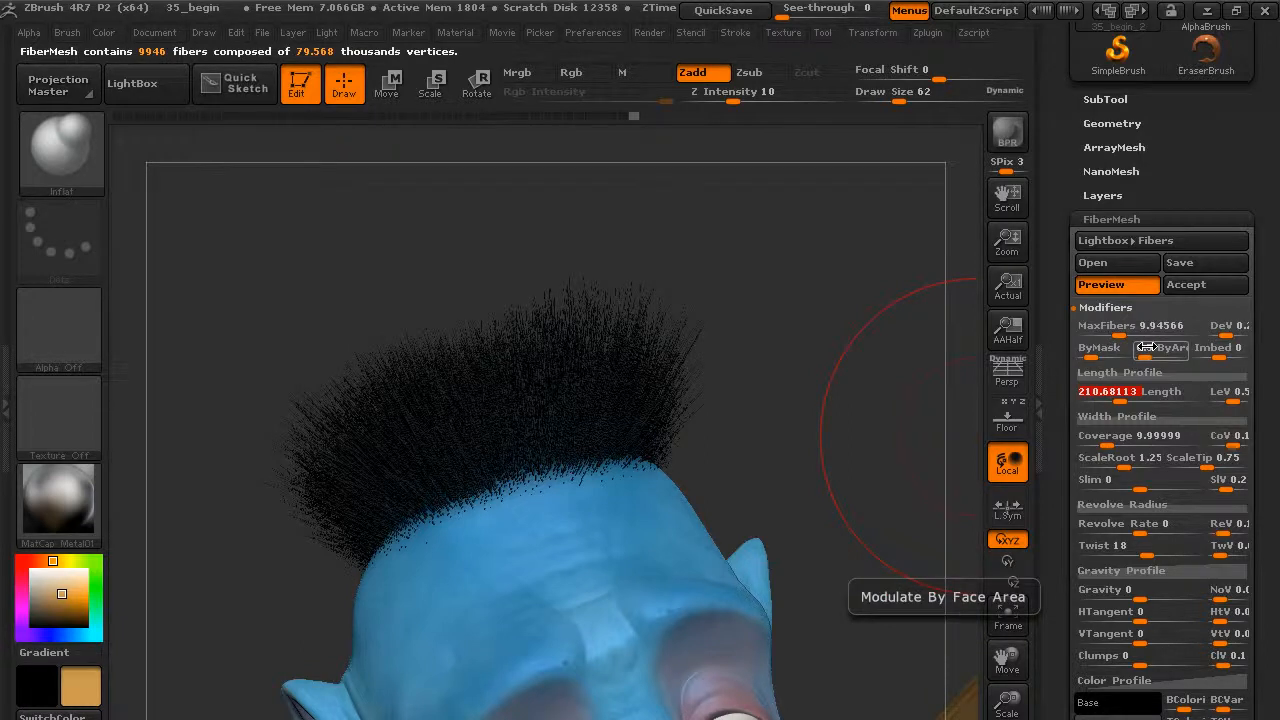
Set the fibers' ByMask modulation to 5 and ByArea modulation to 0.
left_click_drag(1091, 356, 1075, 360)
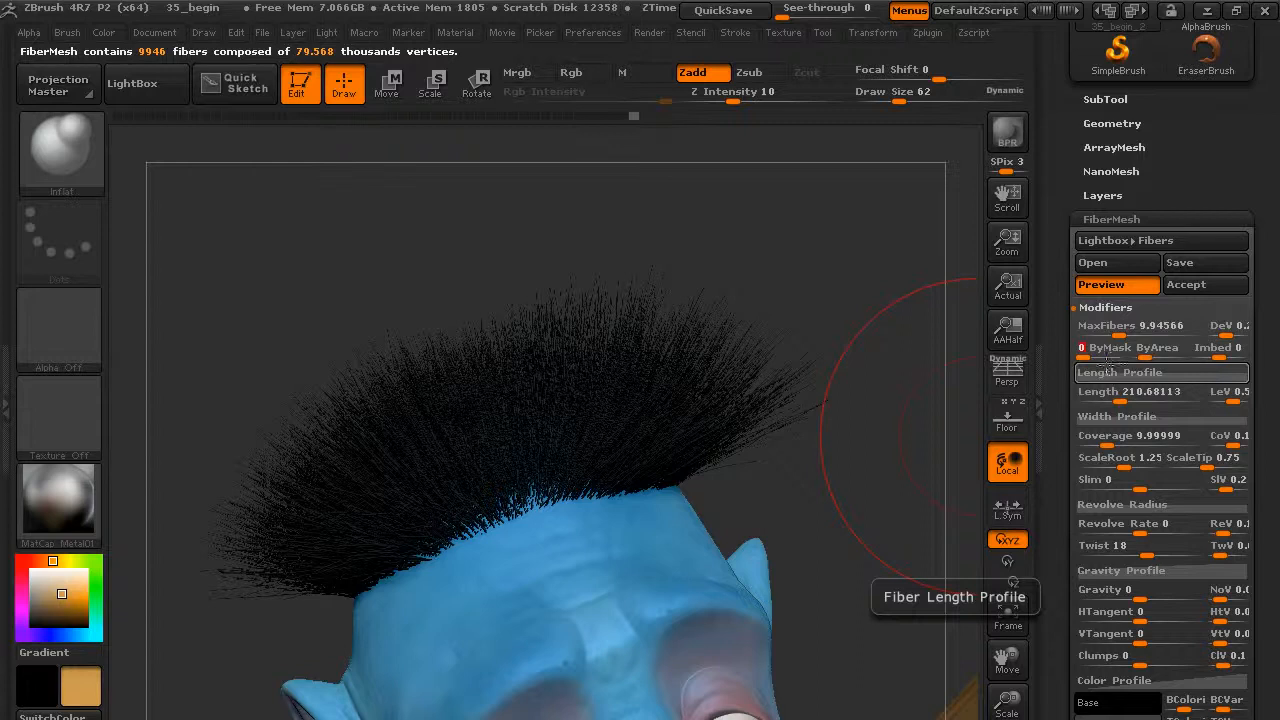
left_click_drag(1114, 357, 1130, 360)
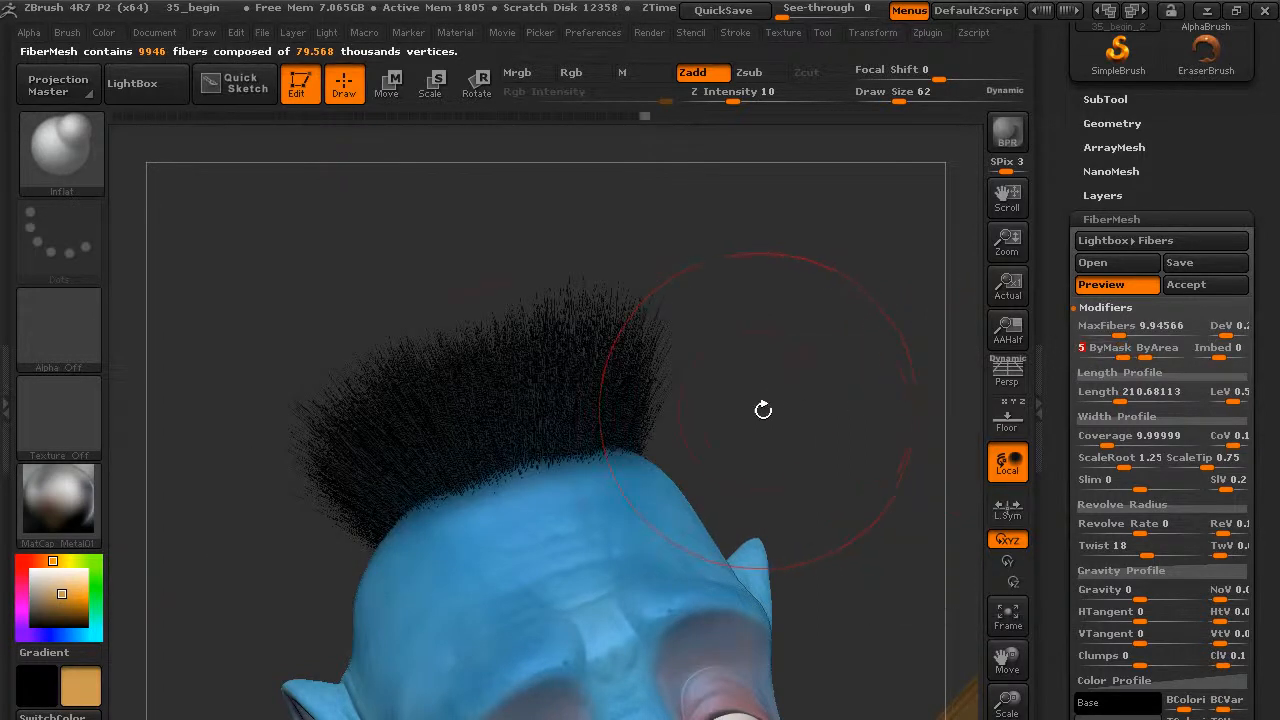
left_click(1180, 352)
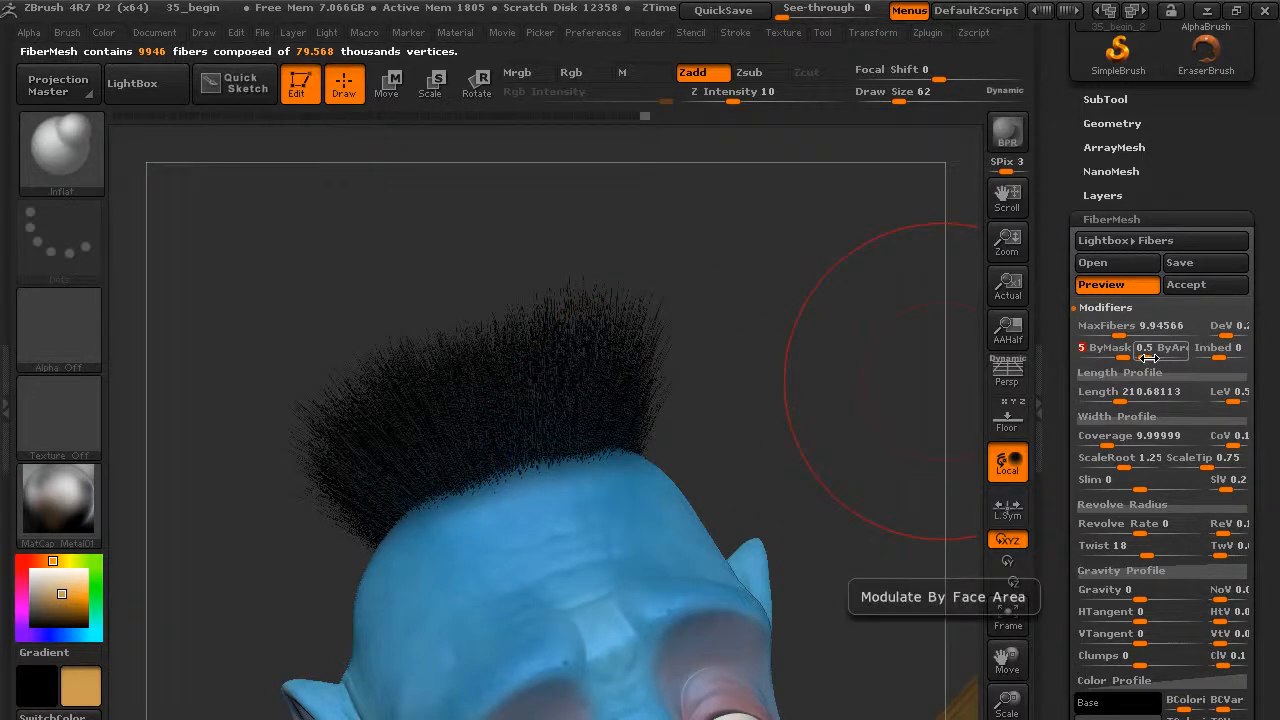
left_click_drag(1149, 357, 1134, 360)
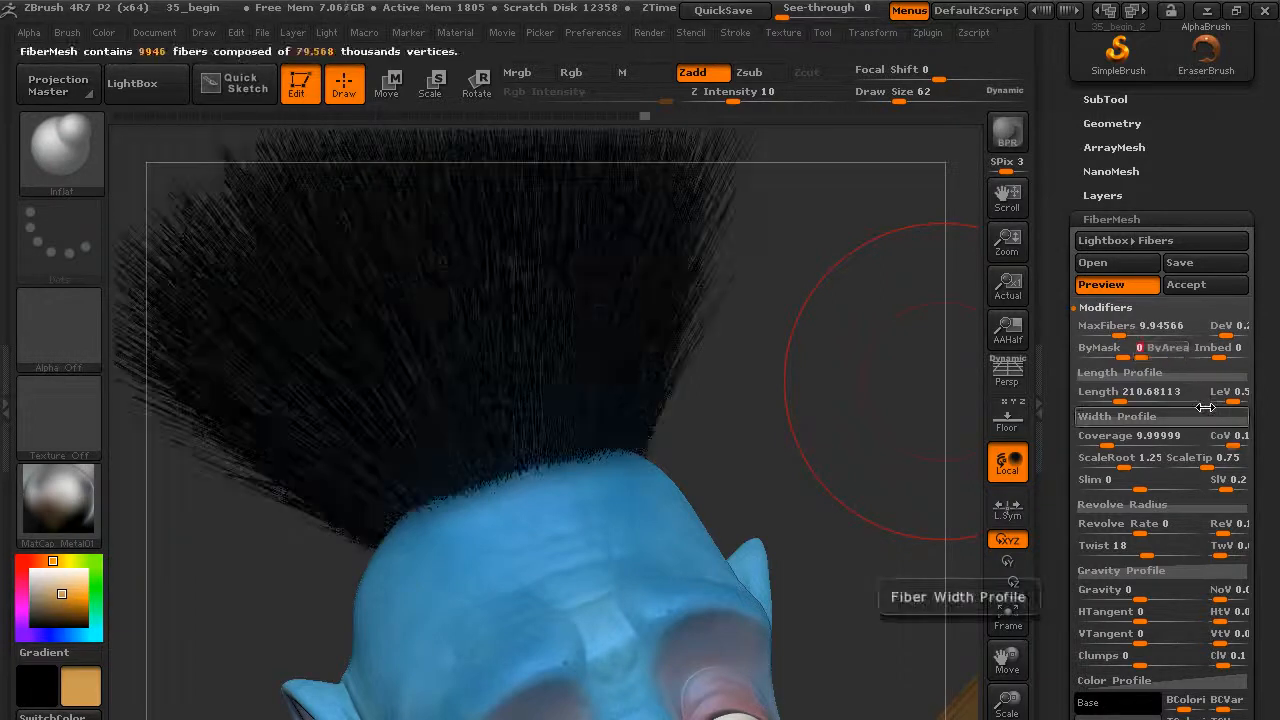
Set the fiber length to about 61.56 and the coverage to about 3.86.
left_click_drag(770, 270, 900, 490, "alt")
left_click_drag(834, 362, 721, 36, "alt")
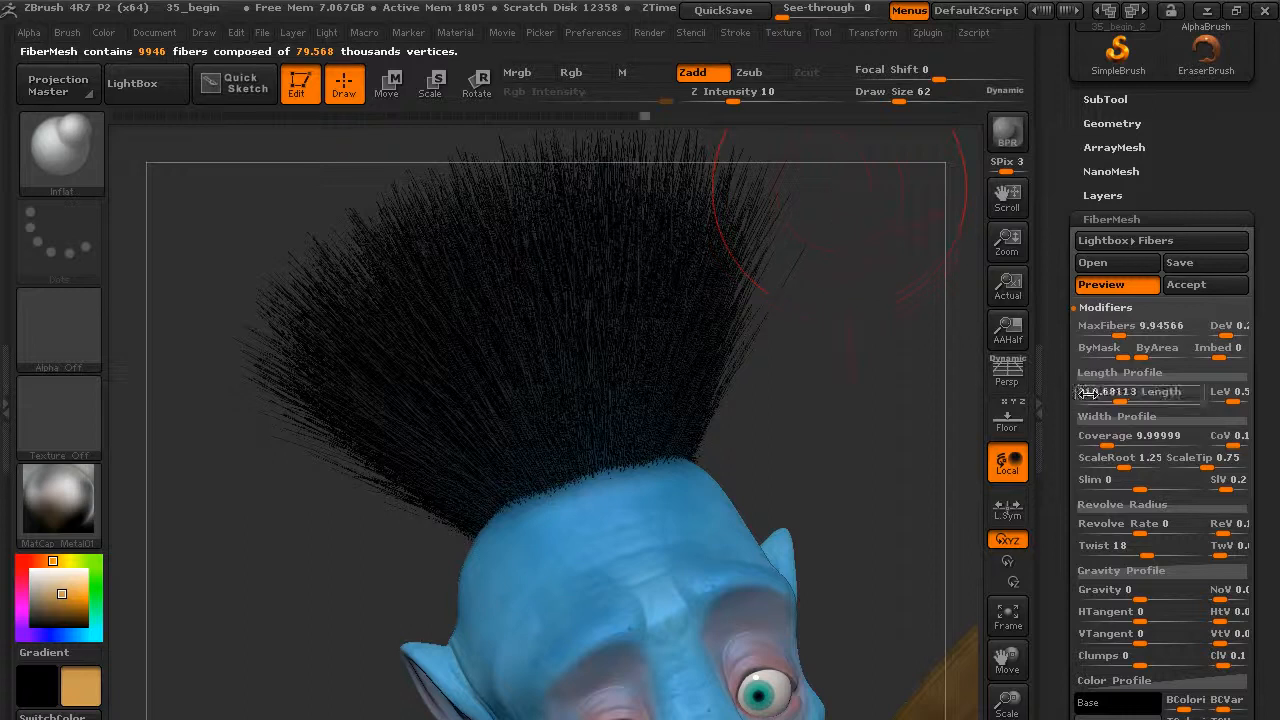
left_click_drag(1118, 401, 1104, 404)
left_click_drag(897, 452, 902, 363)
left_click_drag(909, 418, 905, 452)
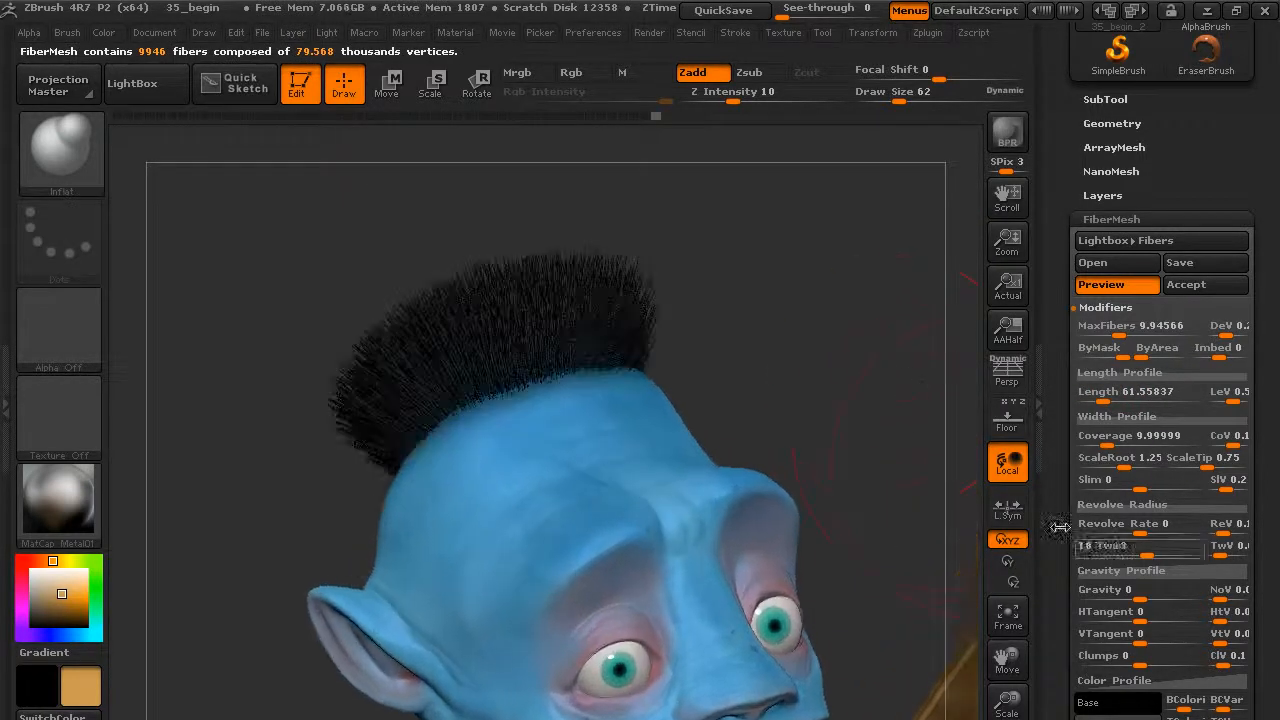
left_click_drag(905, 290, 906, 350, "alt")
left_click_drag(1104, 438, 1102, 440)
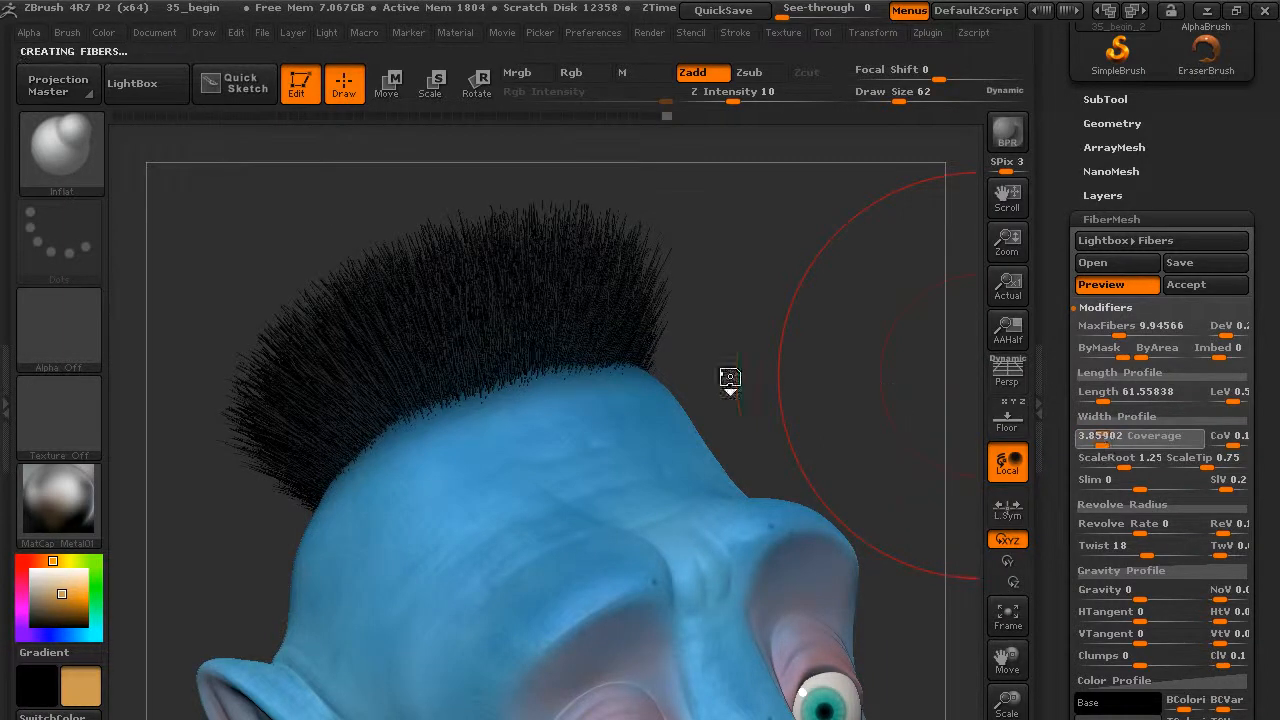
Render the fiber preview with BPR and examine the hair's length and thickness around the head.
left_click_drag(825, 314, 794, 340)
left_click_drag(889, 311, 917, 277, "alt")
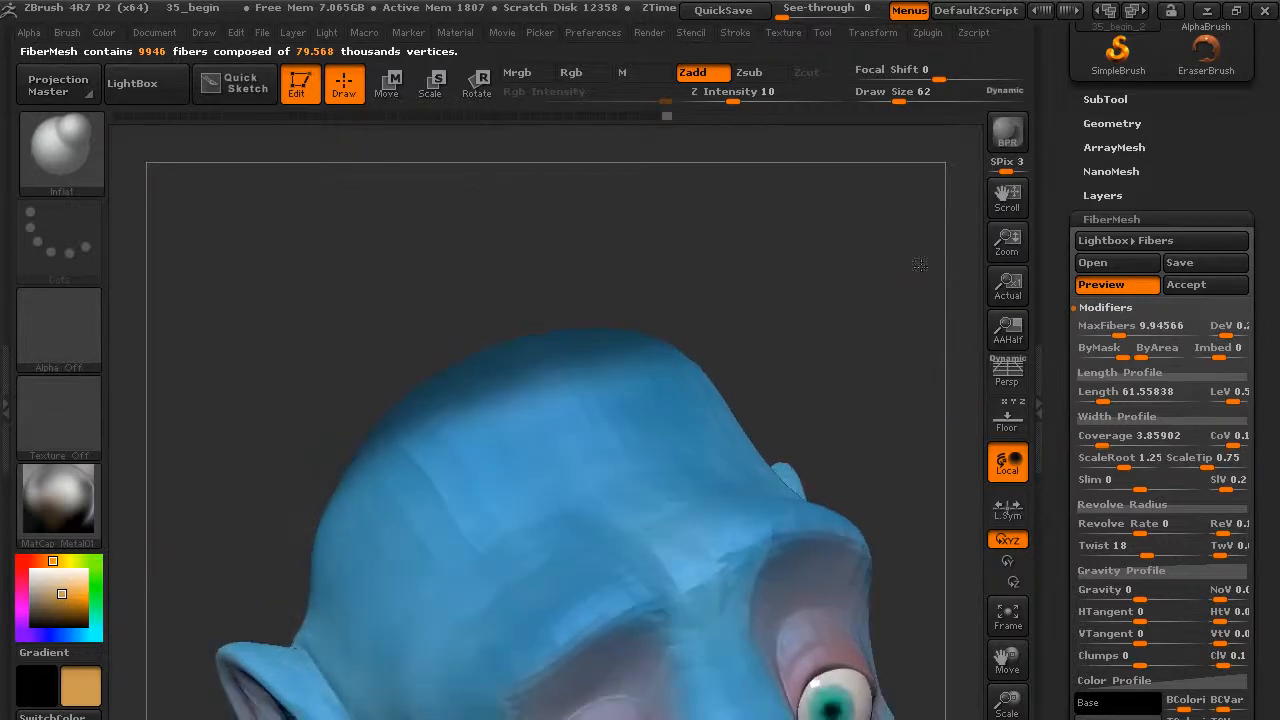
left_click(1010, 136)
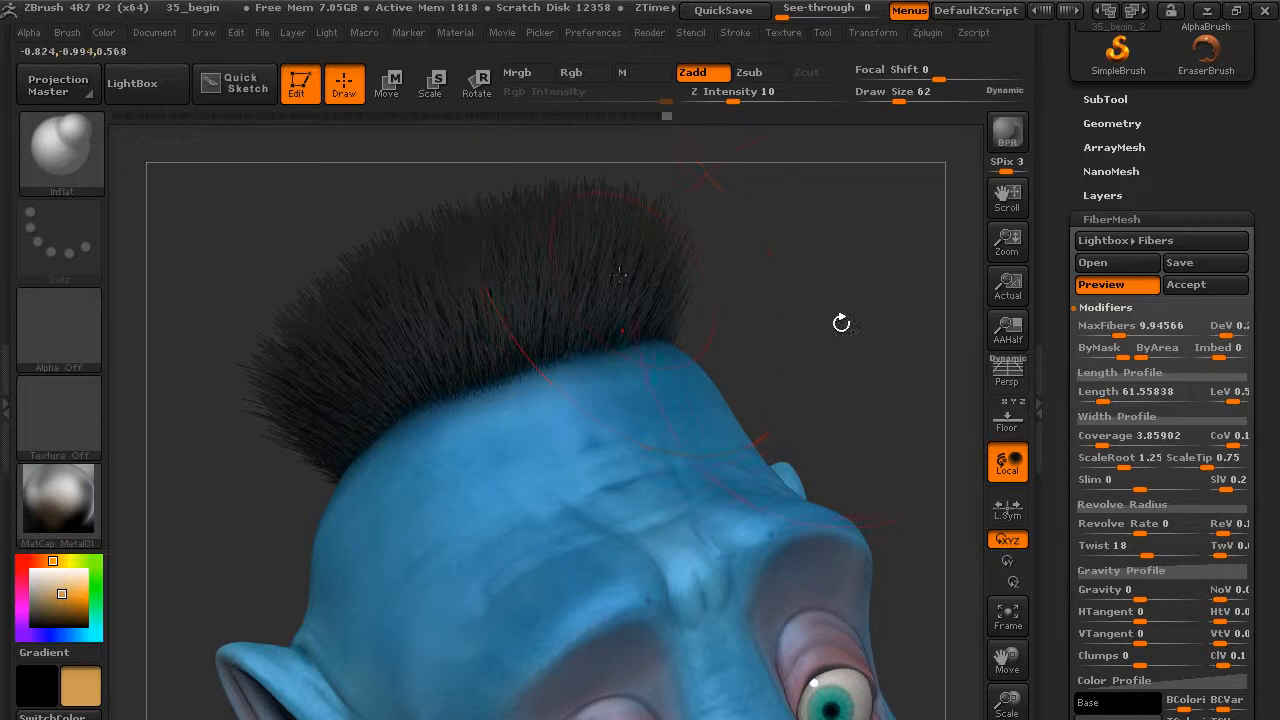
left_click_drag(856, 344, 740, 380)
left_click_drag(872, 288, 700, 295)
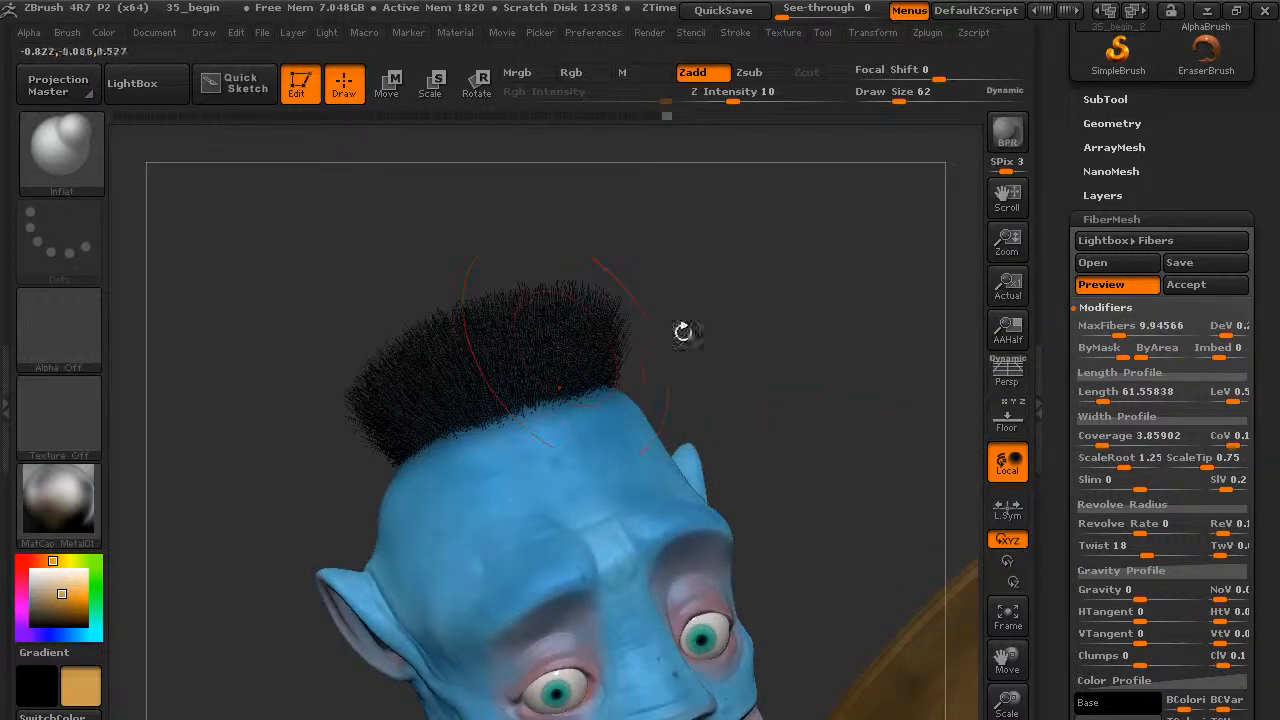
Accept the fibers as a new subtool with Fast Preview activated, and make that fiber subtool active.
left_click(1190, 285)
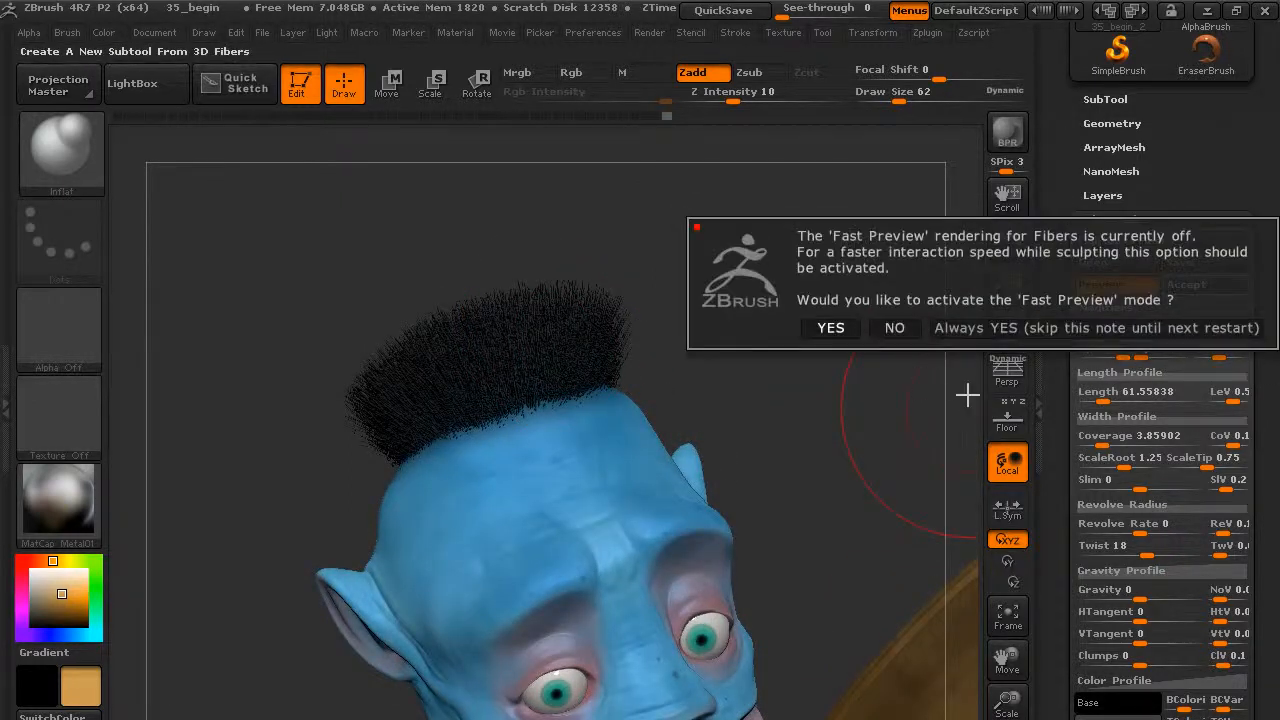
left_click(831, 331)
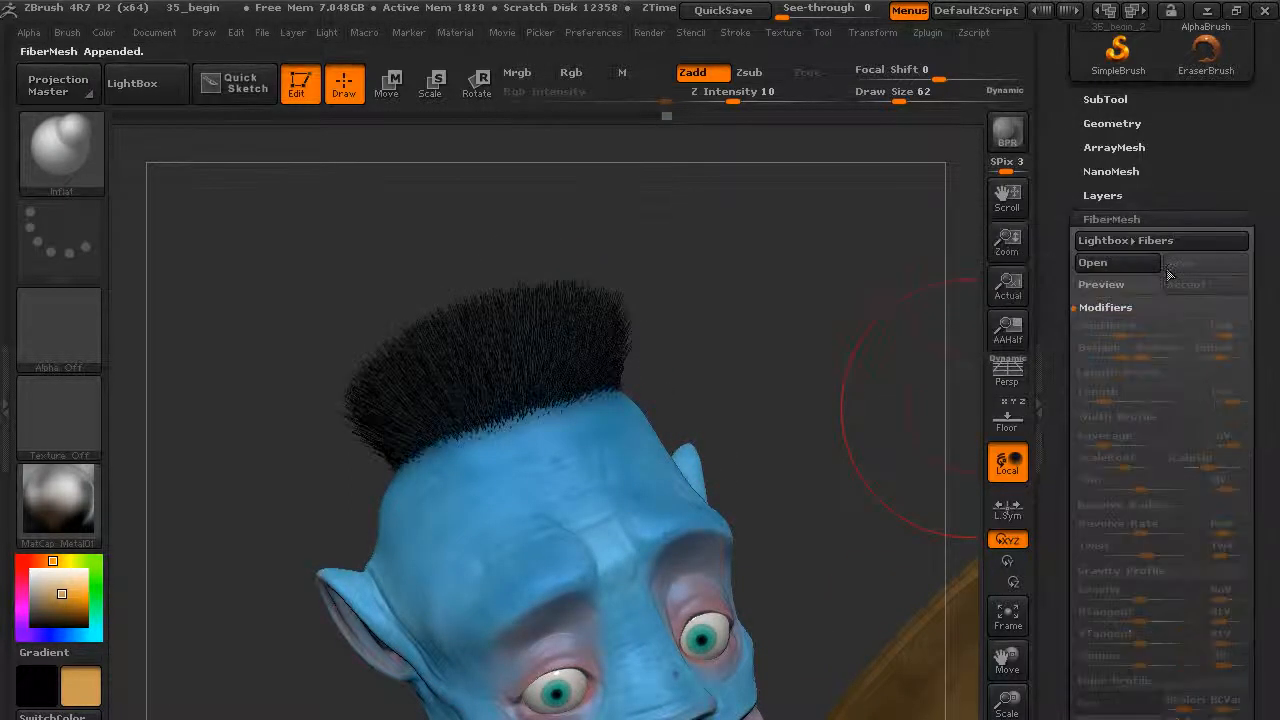
left_click_drag(1071, 174, 1067, 258)
left_click(1122, 267)
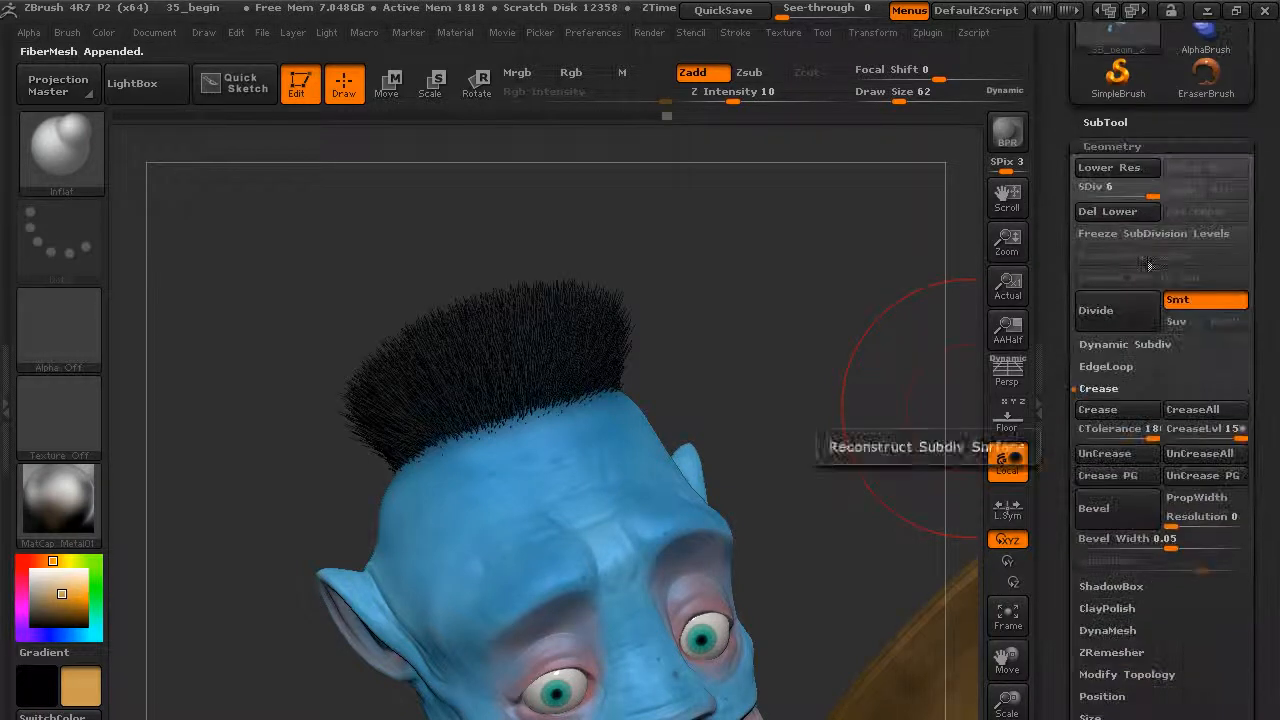
left_click(1107, 125)
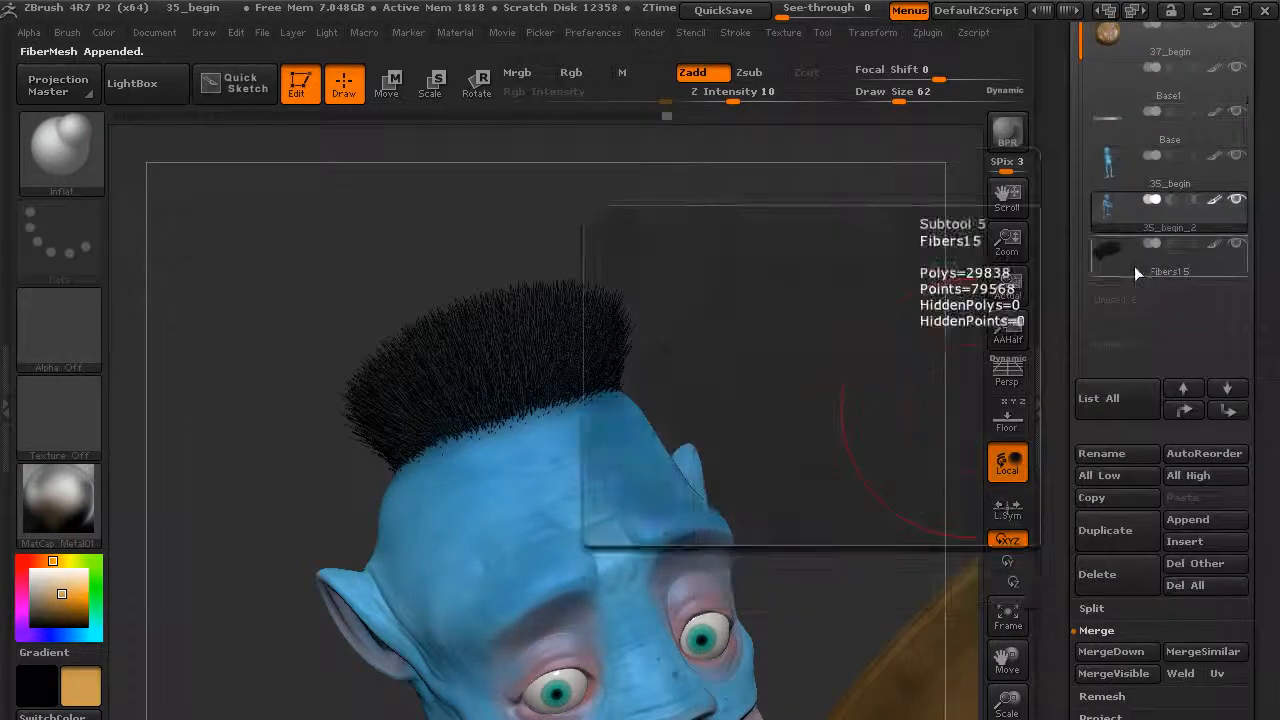
left_click(1134, 264)
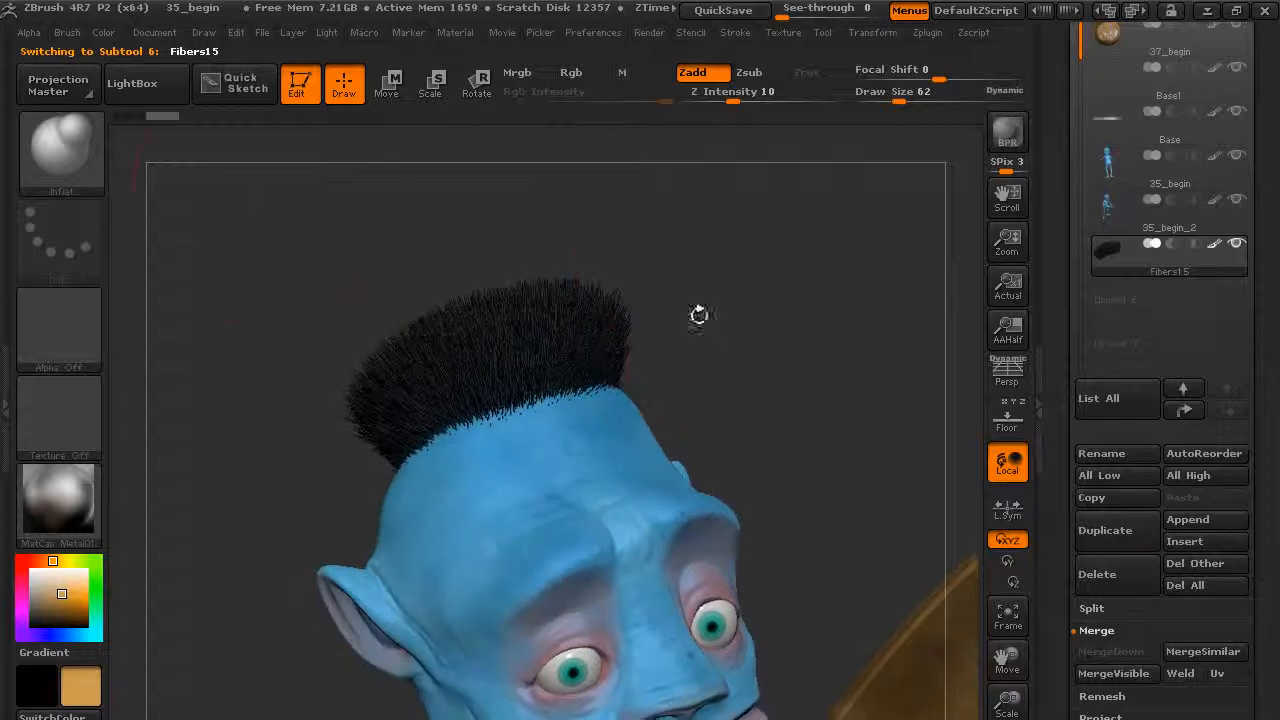
Comb the front and side hair outward and upward with GroomBrush1 at draw size 26 and focal shift -2.
left_click(55, 148)
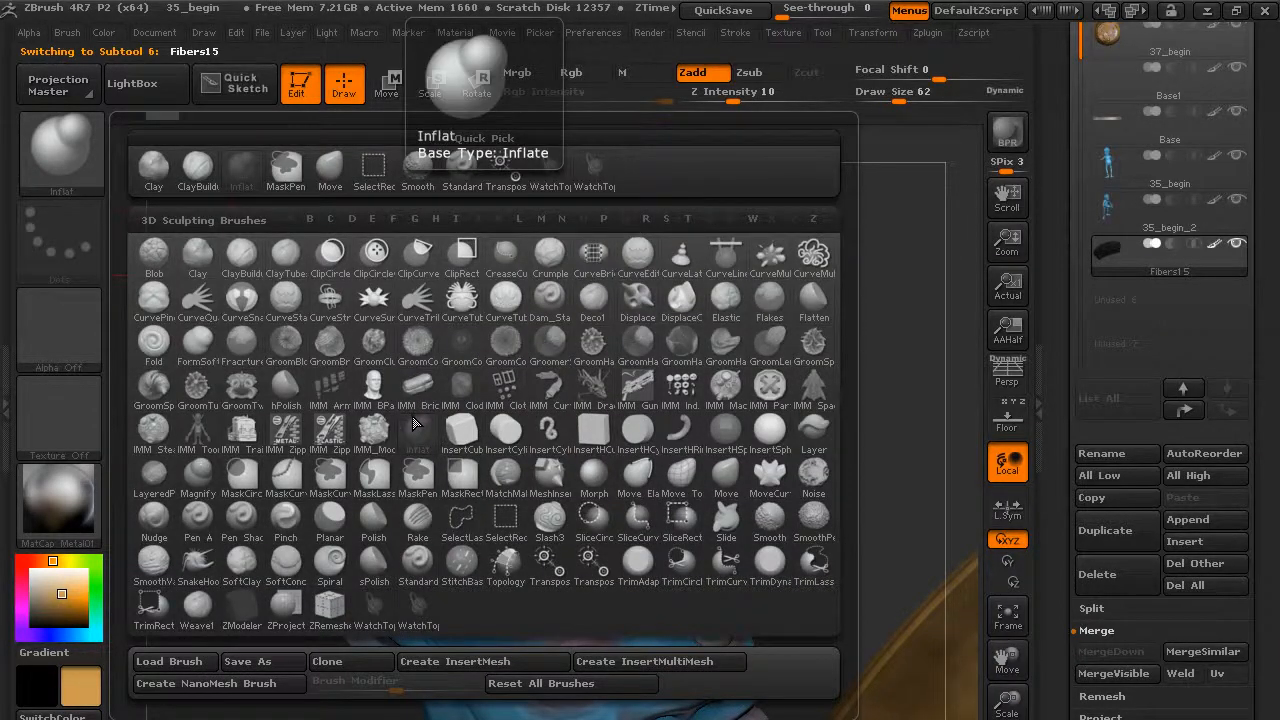
left_click(330, 348)
mouse_move(670, 314)
left_mouse_down()
mouse_move(701, 309)
mouse_move(712, 345)
left_mouse_up()
mouse_move(902, 97)
left_mouse_down()
mouse_move(885, 94)
mouse_move(935, 79)
left_mouse_up()
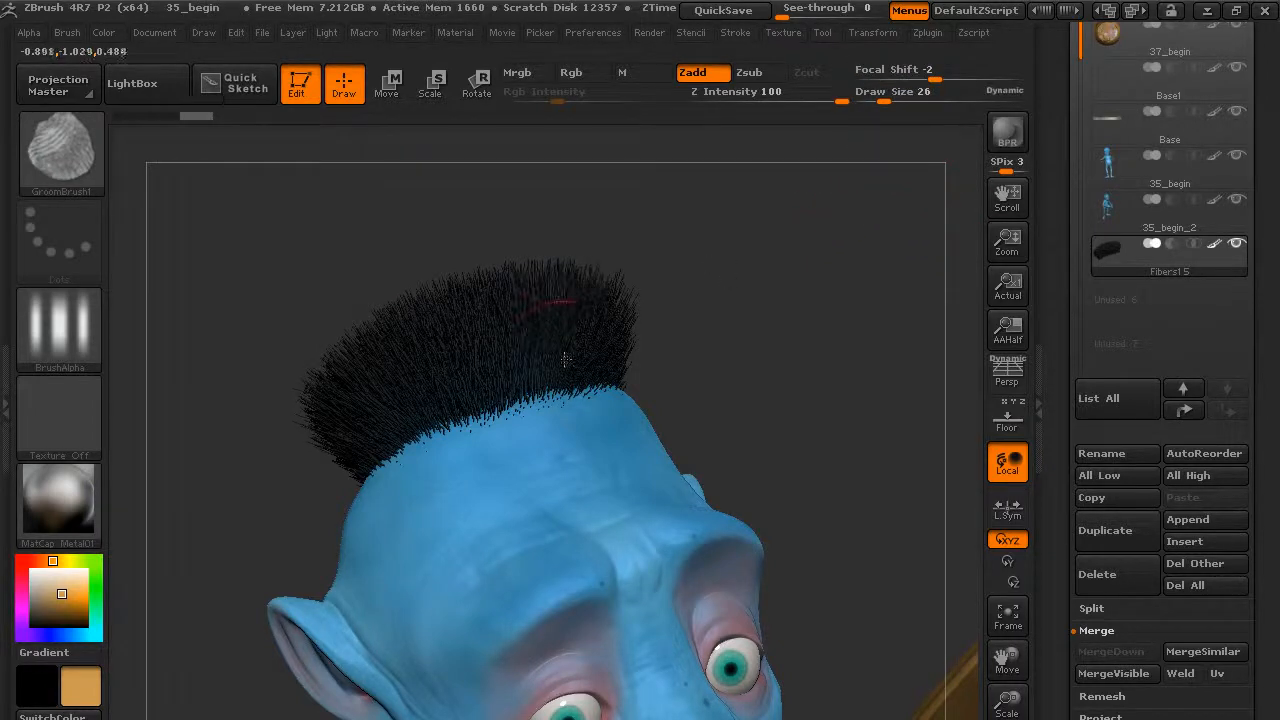
left_click_drag(584, 297, 613, 279)
left_click_drag(684, 316, 654, 266)
left_click_drag(586, 392, 615, 326)
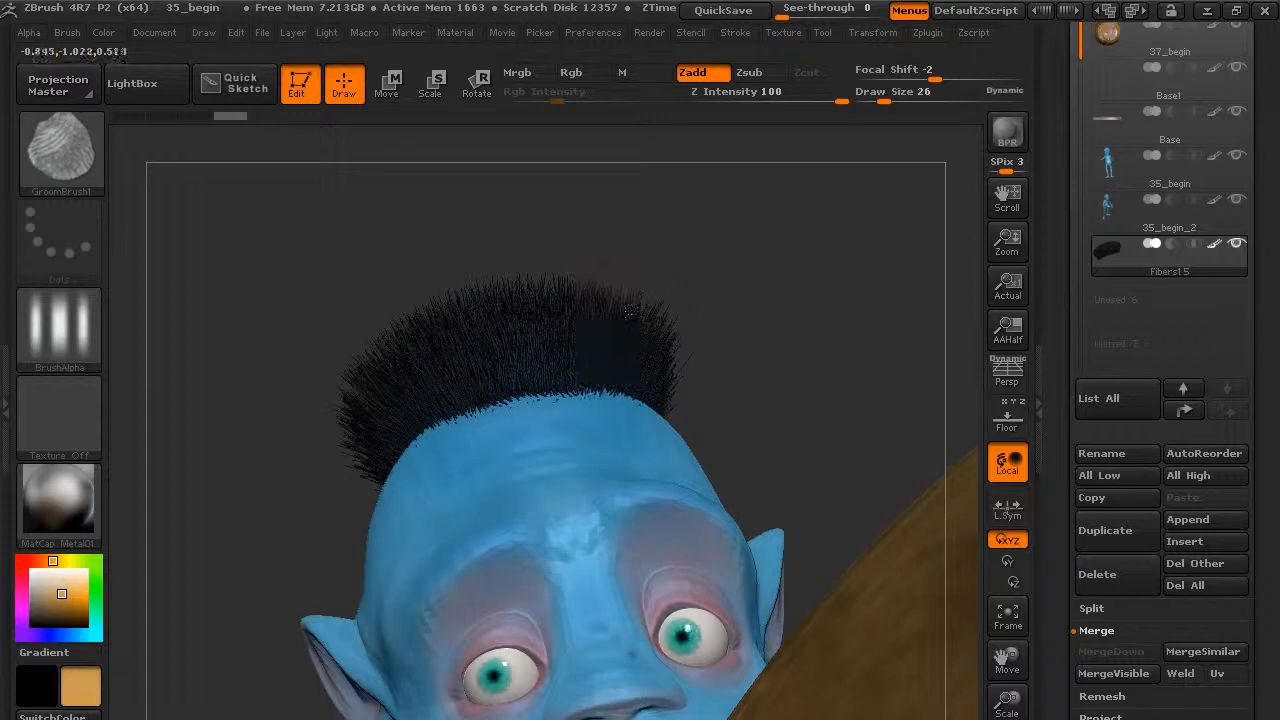
mouse_move(729, 293)
left_mouse_down()
mouse_move(777, 398)
mouse_move(740, 400)
left_mouse_up()
left_click_drag(665, 360, 684, 322)
left_click_drag(740, 325, 472, 376)
left_click_drag(407, 343, 372, 377)
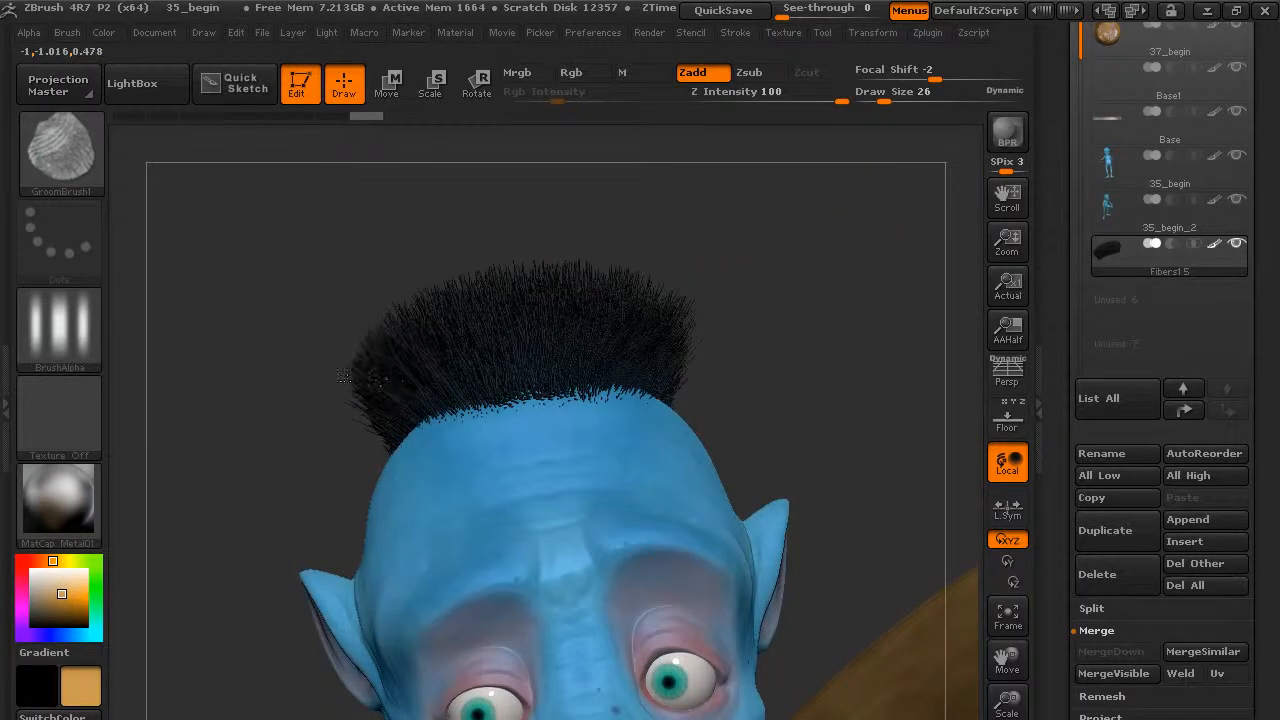
Roughen the hair around the top, side and back of the head with the GroomTurbulence brush.
left_click(75, 175)
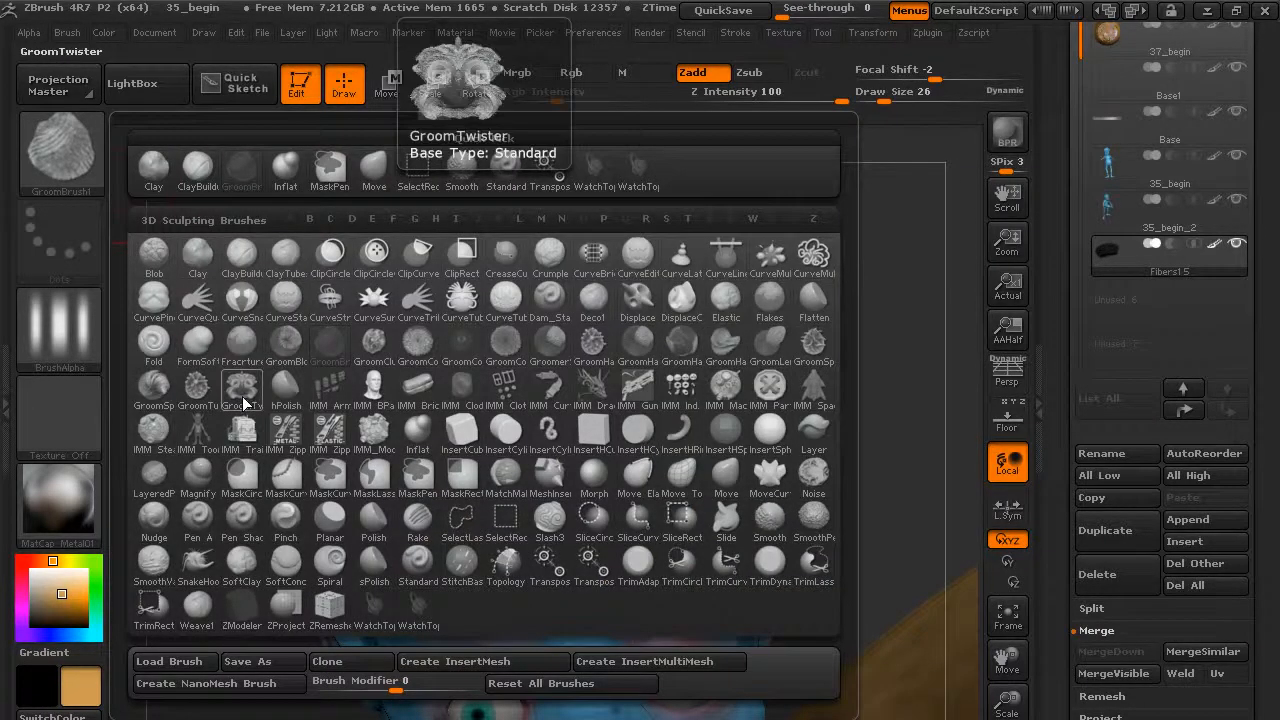
left_click(180, 394)
left_click_drag(539, 354, 536, 343)
mouse_move(765, 288)
left_mouse_down()
mouse_move(682, 306)
mouse_move(655, 352)
left_mouse_up()
mouse_move(850, 290)
left_mouse_down()
mouse_move(690, 325)
mouse_move(740, 326)
left_mouse_up()
left_click_drag(825, 281, 762, 300)
left_click_drag(804, 350, 765, 356)
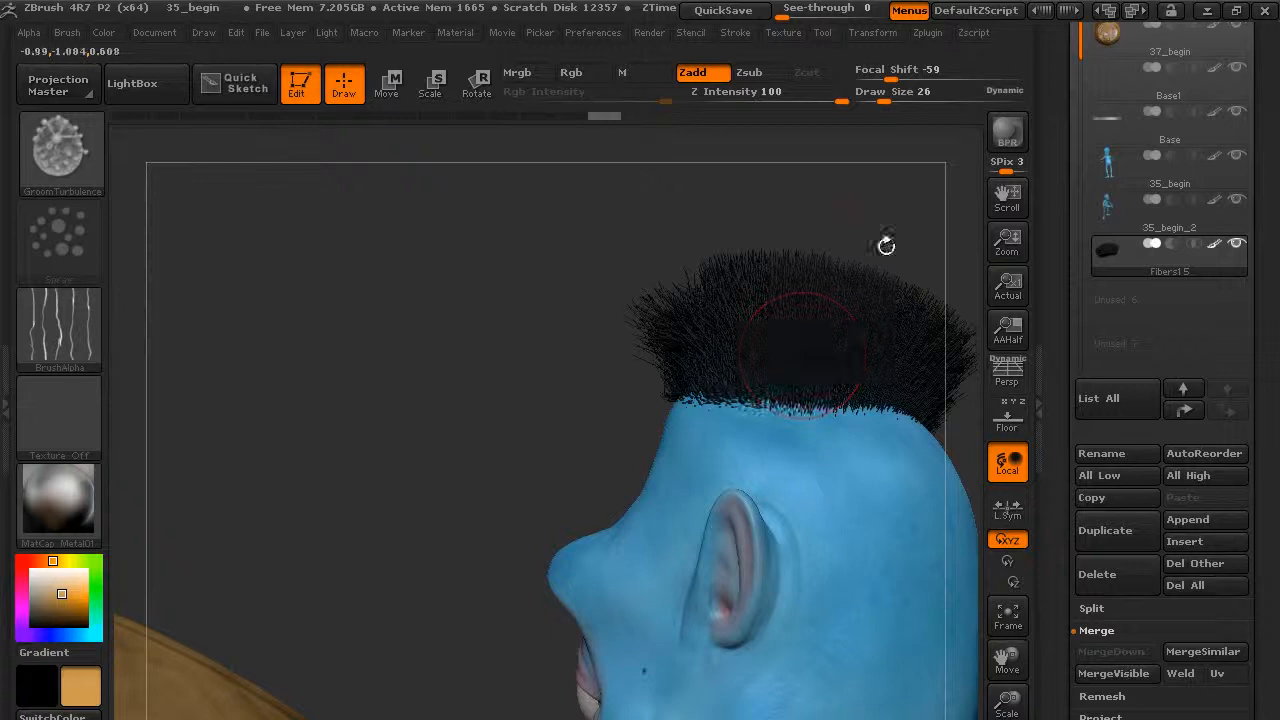
left_click_drag(900, 212, 775, 240)
left_click_drag(845, 345, 866, 357)
left_click_drag(890, 238, 713, 254, "alt")
left_click_drag(780, 361, 869, 367)
left_click_drag(820, 226, 700, 251)
Gather the hair into clumps around the back, top, front and sides of the head with the GroomClumps brush.
left_click(78, 155)
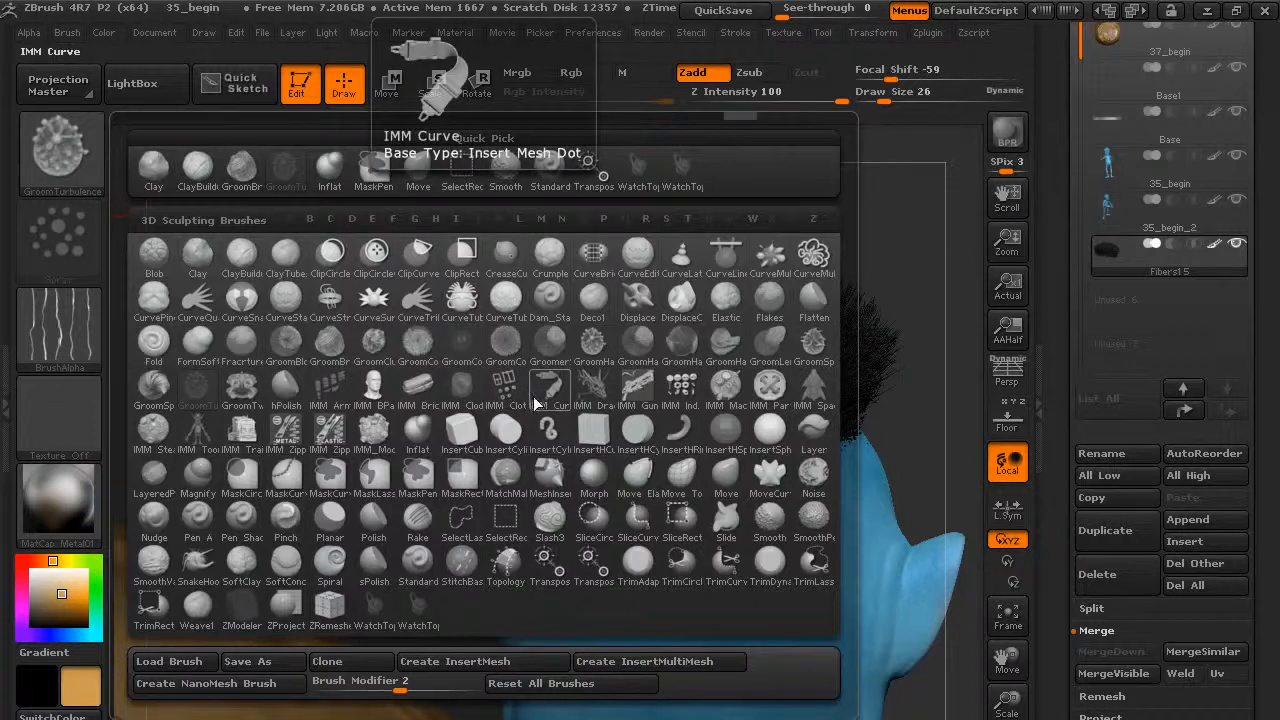
left_click(375, 348)
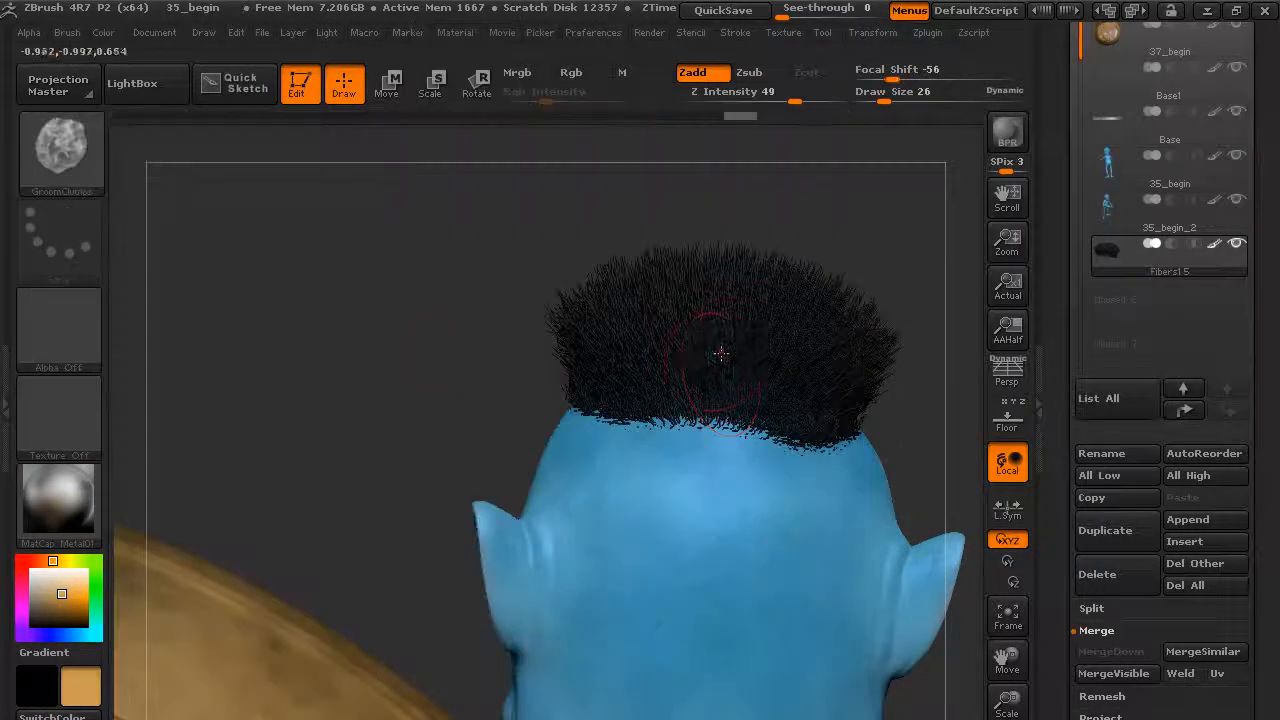
left_click_drag(687, 218, 752, 320)
left_click_drag(668, 190, 737, 224)
mouse_move(645, 226)
left_mouse_down()
mouse_move(851, 277)
mouse_move(588, 328)
mouse_move(568, 318)
left_mouse_up()
left_click_drag(584, 212, 735, 224)
left_click_drag(406, 311, 407, 286)
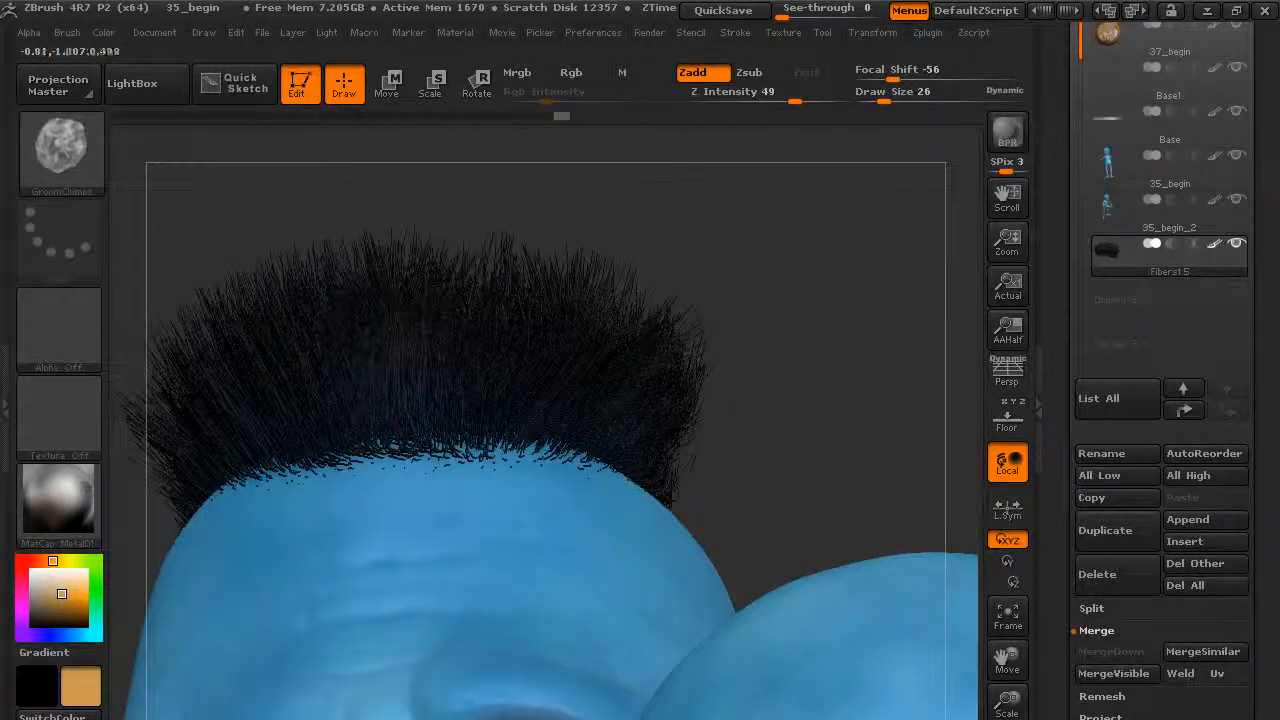
left_click_drag(308, 358, 343, 343)
left_click_drag(239, 396, 228, 318)
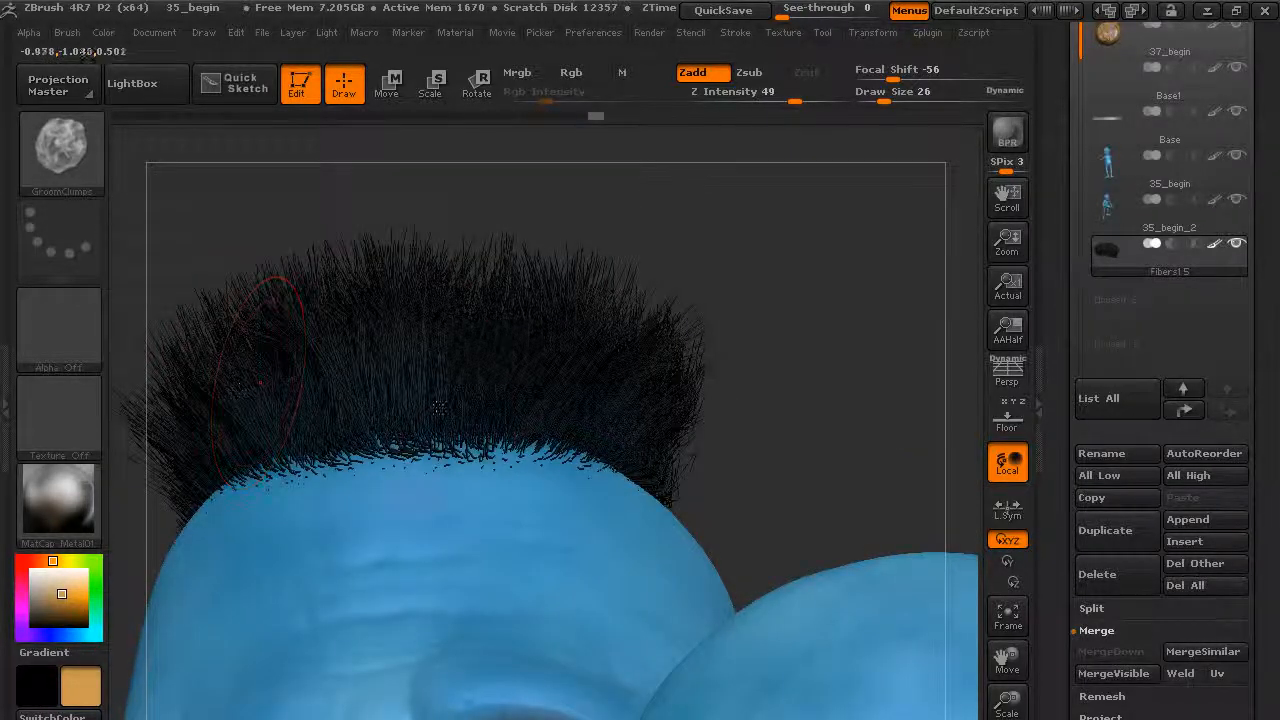
left_click_drag(469, 370, 492, 304)
left_click_drag(701, 246, 529, 309)
mouse_move(359, 349)
left_mouse_down()
mouse_move(322, 316)
mouse_move(419, 258)
left_mouse_up()
left_click_drag(461, 300, 497, 240)
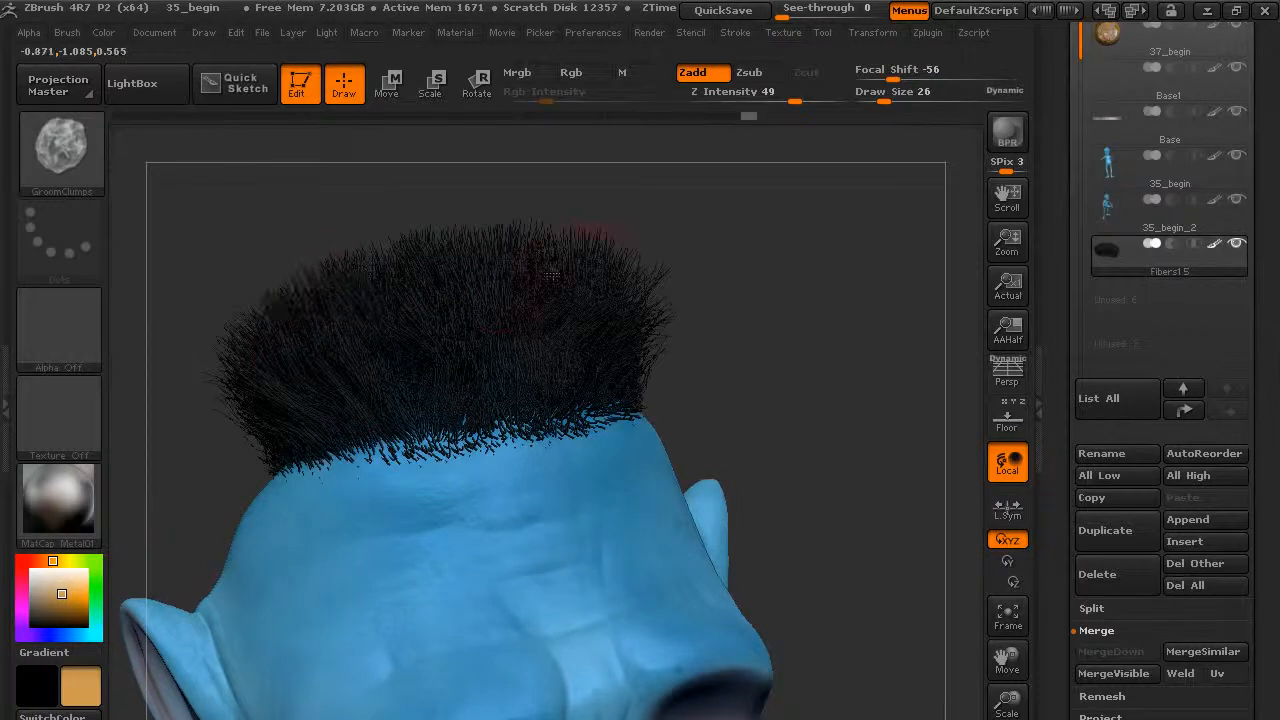
mouse_move(758, 315)
left_mouse_down()
mouse_move(740, 305)
mouse_move(760, 280)
mouse_move(729, 249)
left_mouse_up()
Toss the front and side hair with the GroomHairToss brush at draw size 26 and Z Intensity 100.
left_click(85, 160)
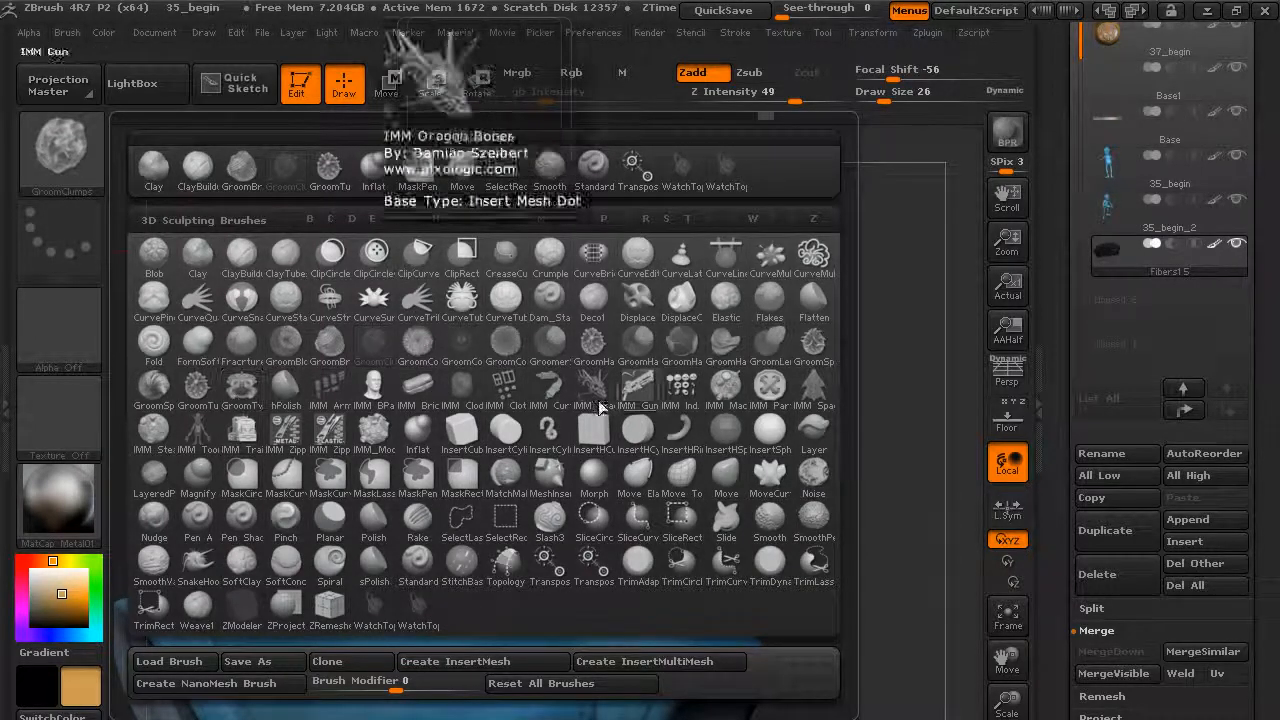
left_click(734, 356)
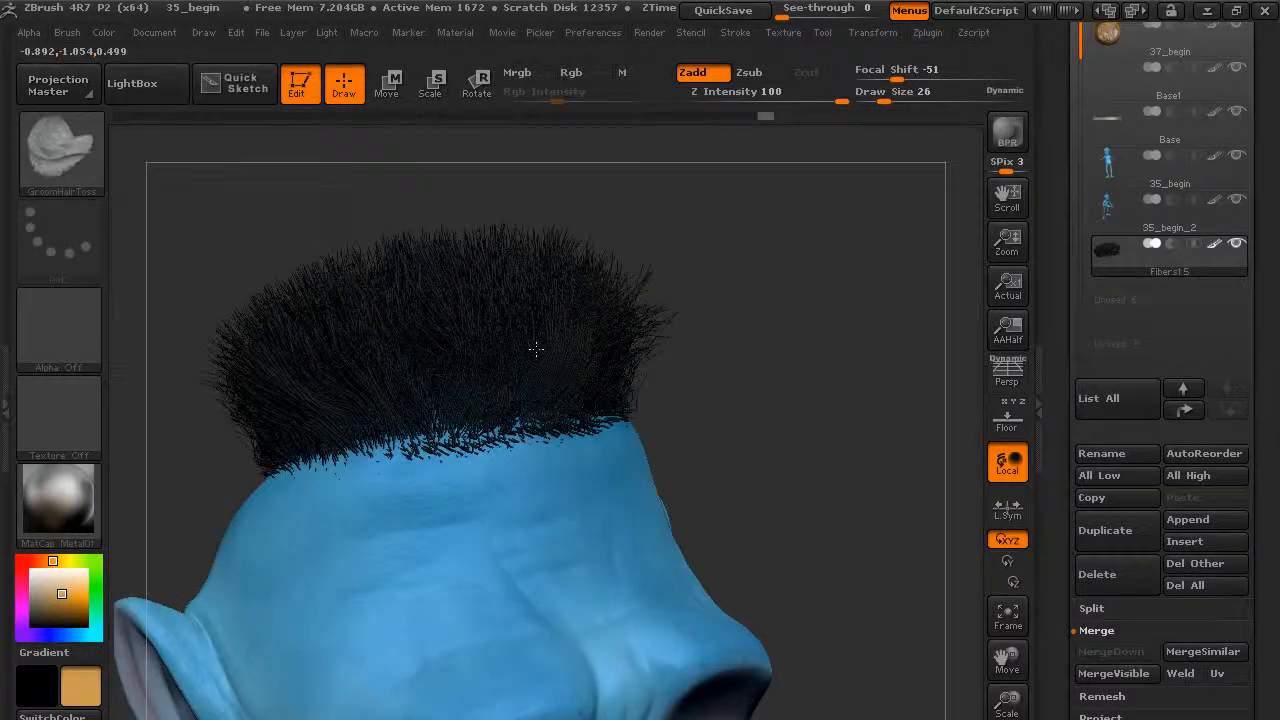
right_click_drag(536, 349, 490, 352)
left_click_drag(571, 309, 594, 296)
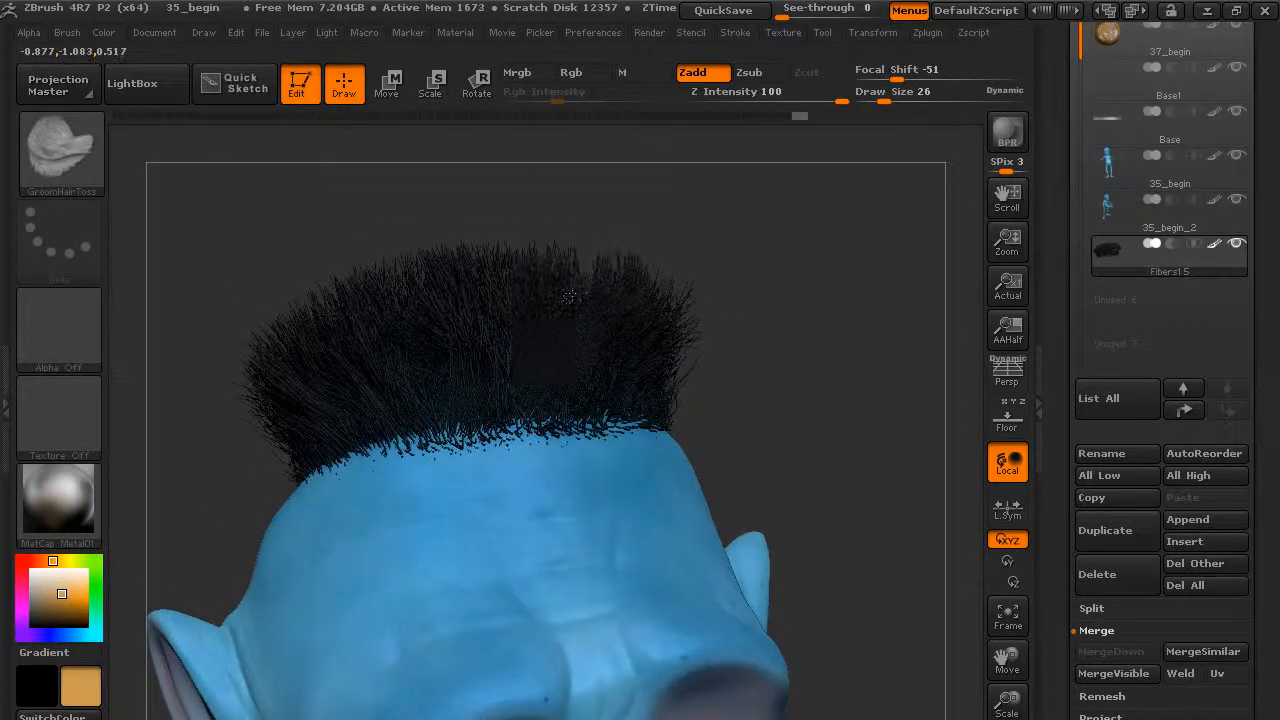
left_click_drag(763, 320, 647, 328)
right_click_drag(684, 311, 745, 400)
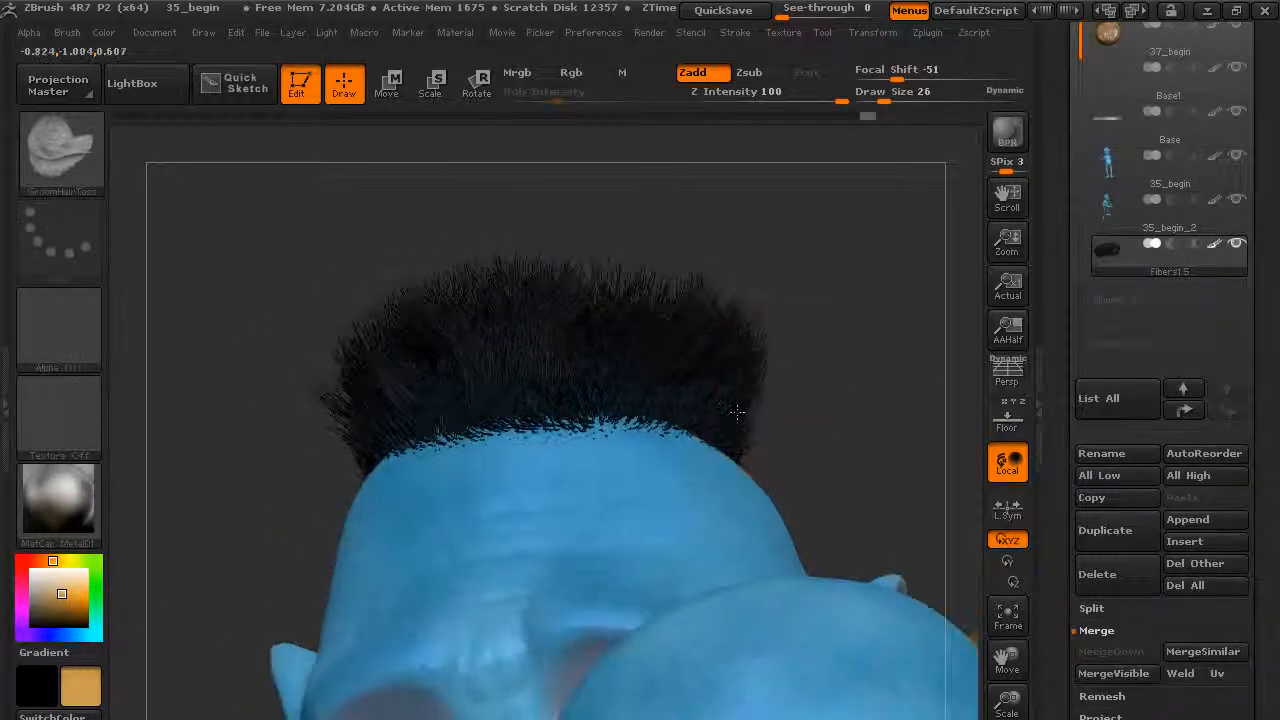
left_click_drag(358, 408, 314, 309)
mouse_move(314, 309)
right_mouse_down()
mouse_move(325, 352)
mouse_move(357, 371)
mouse_move(560, 380)
mouse_move(636, 400)
mouse_move(833, 325)
mouse_move(826, 357)
mouse_move(695, 358)
right_mouse_up()
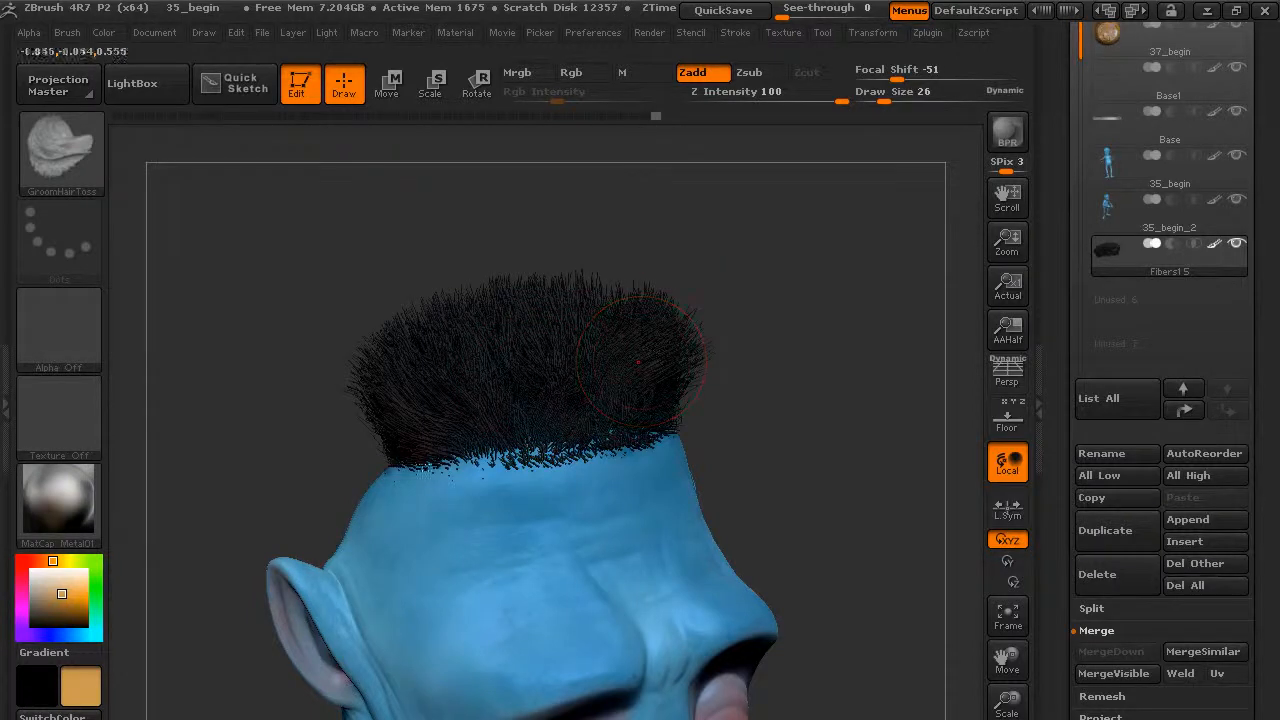
Fill the fiber subtool with the Hair material and dark brown (R 102, G 56, B 19) in Mrgb mode at RGB intensity 100.
left_click_drag(64, 590, 33, 575)
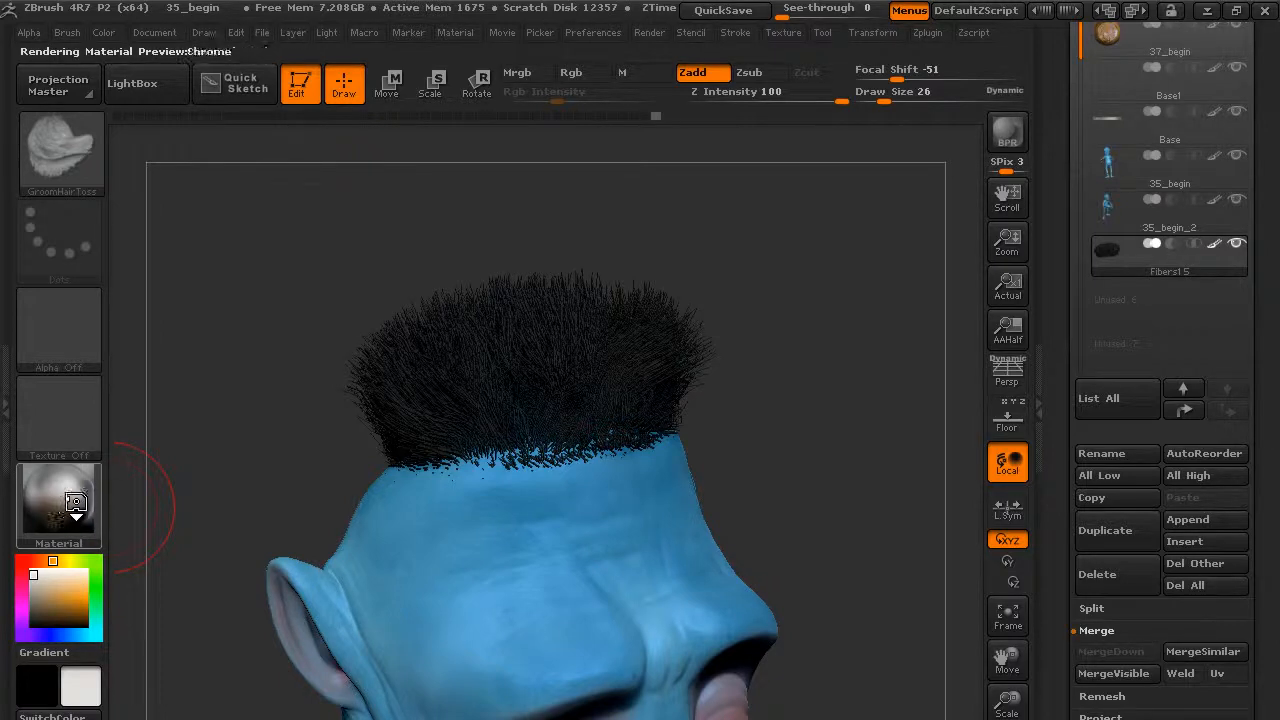
left_click(69, 505)
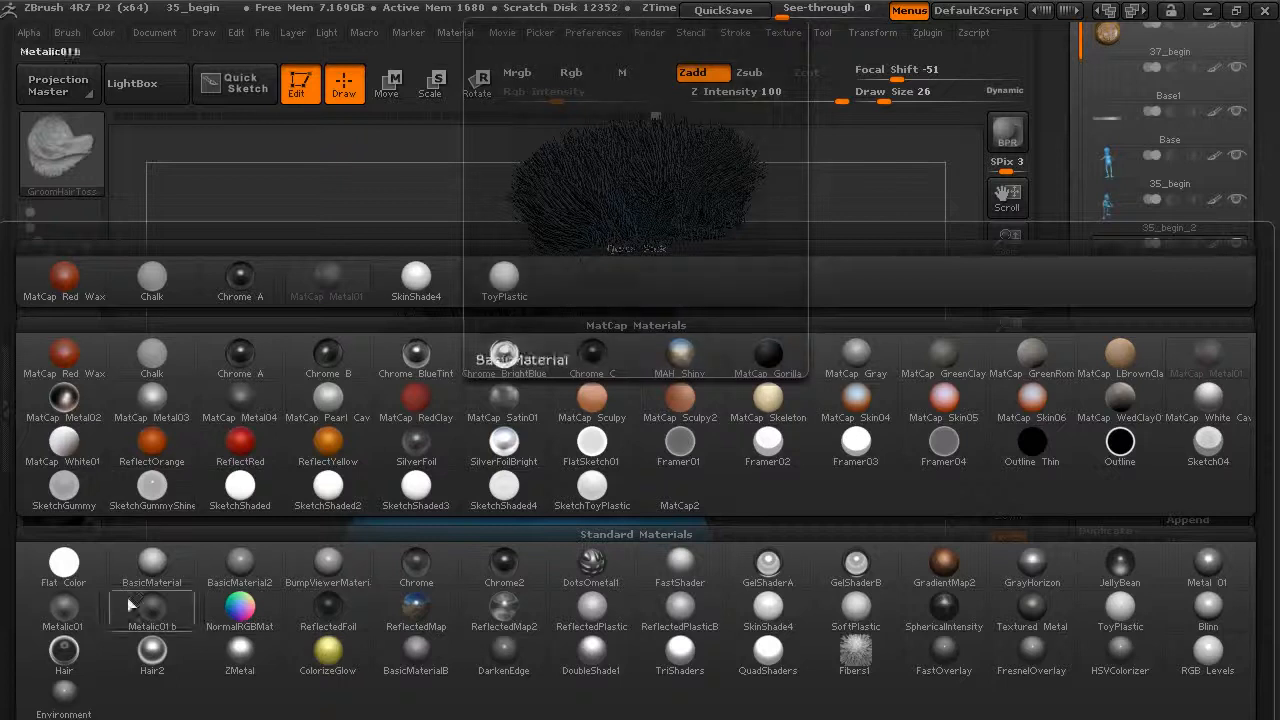
left_click(63, 652)
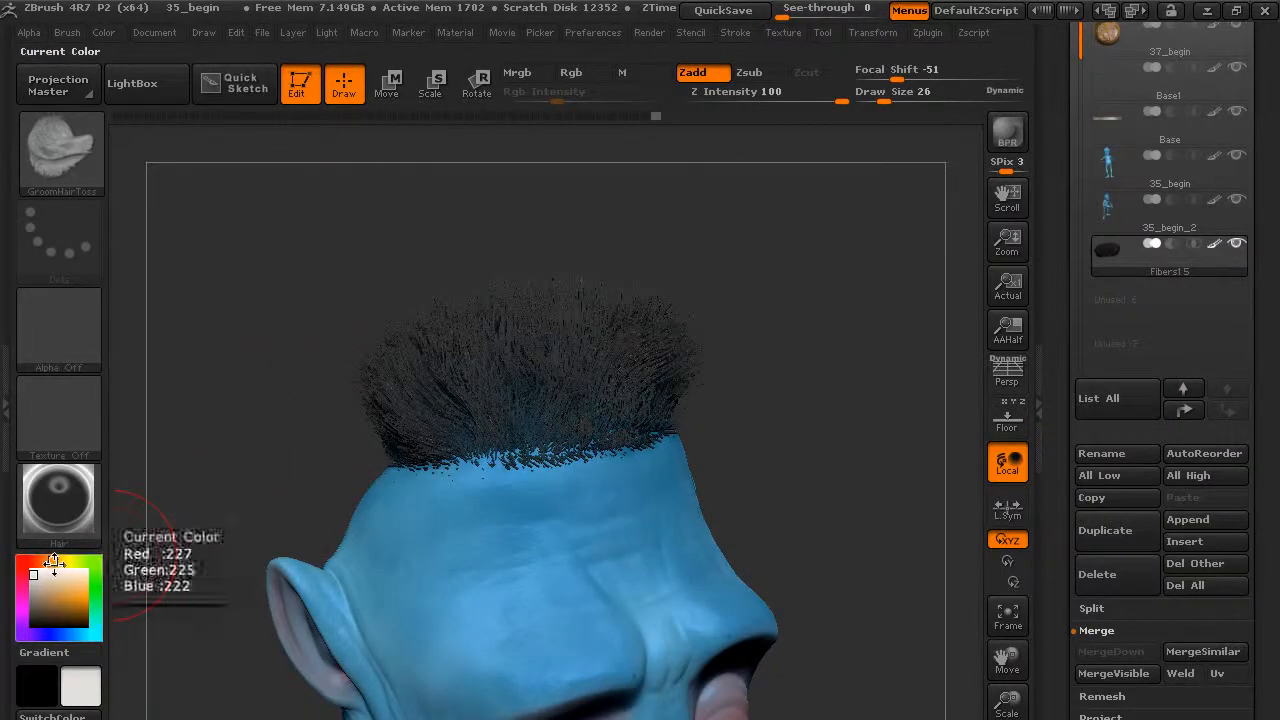
left_click_drag(36, 576, 69, 612)
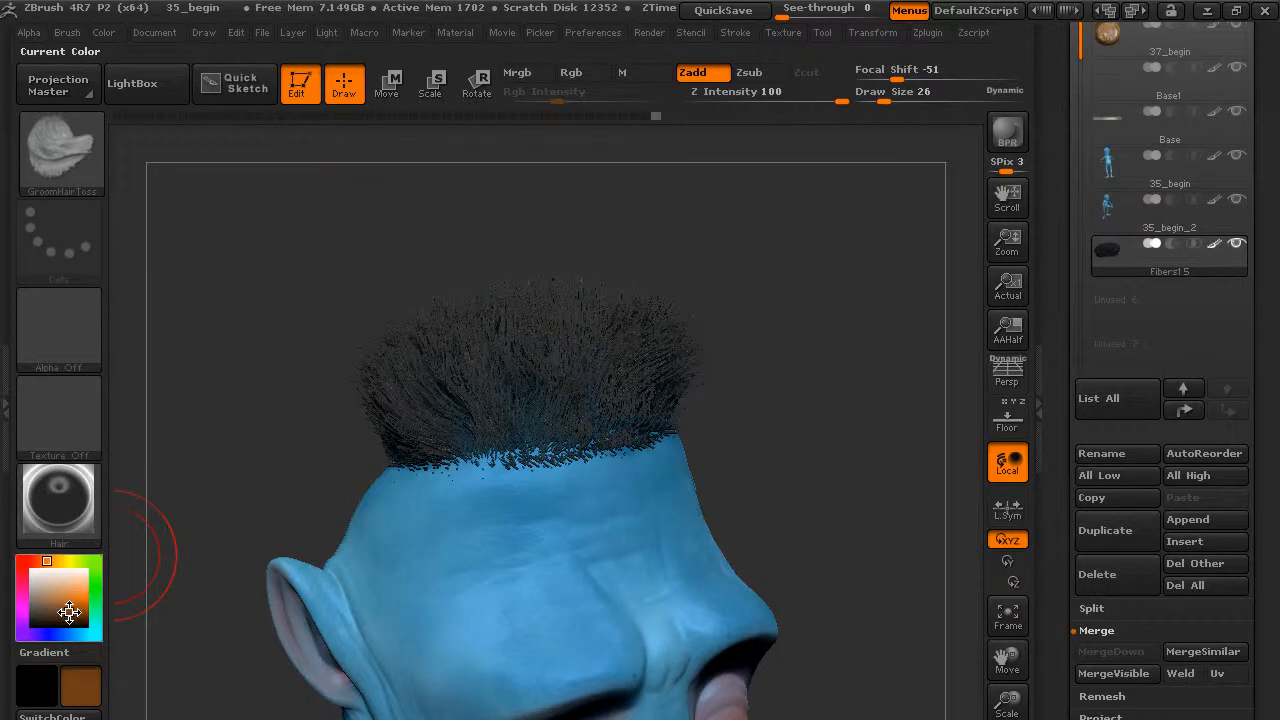
left_click(533, 80)
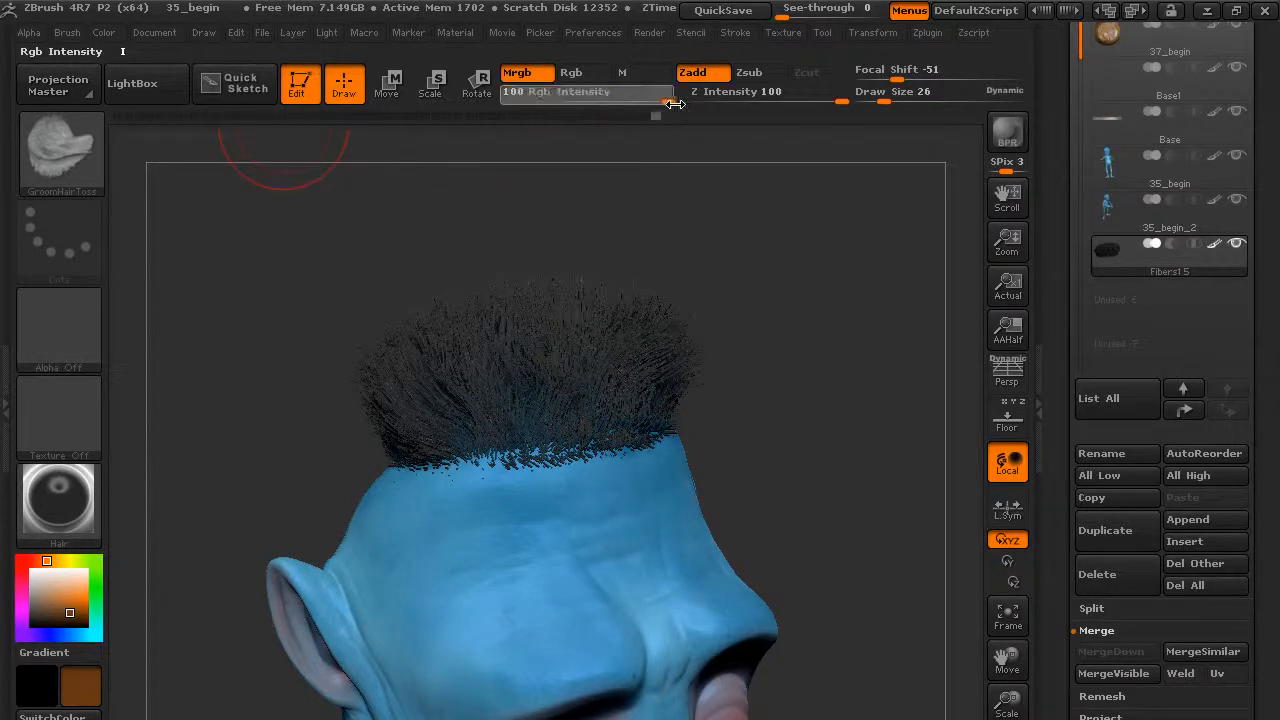
left_click(73, 31)
left_click(104, 32)
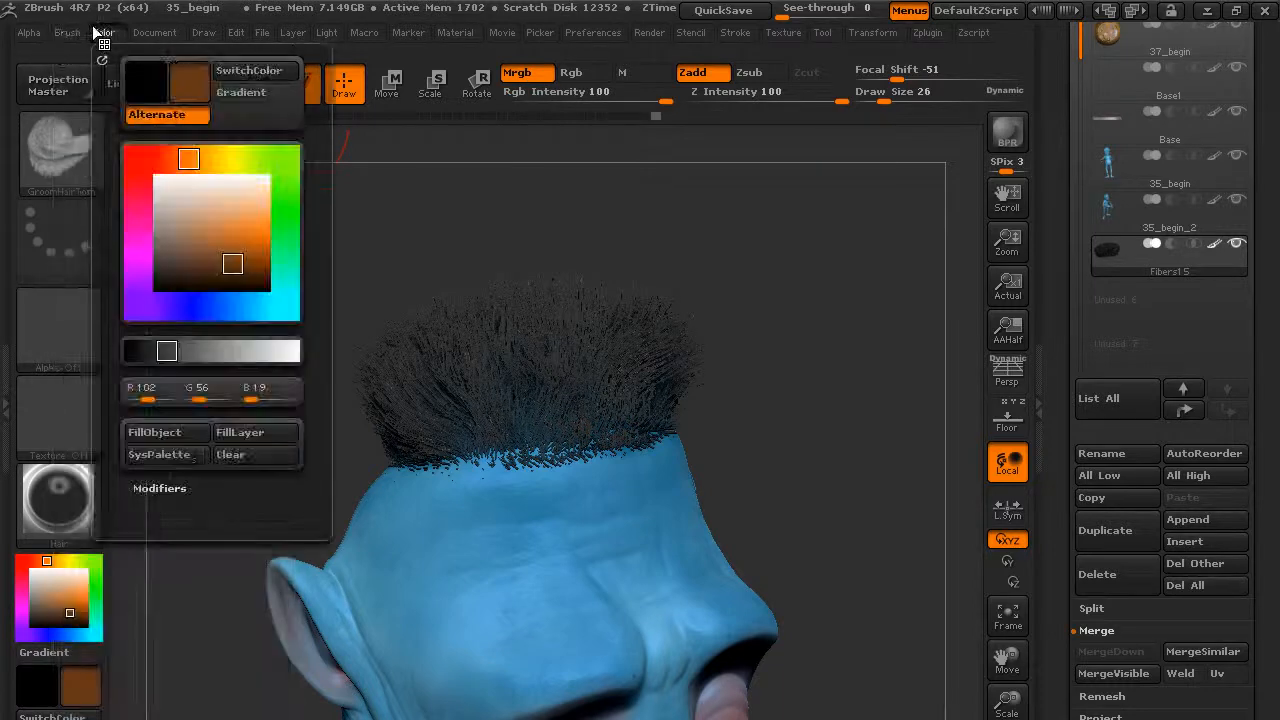
left_click(158, 437)
left_click_drag(764, 417, 748, 363)
left_click_drag(786, 318, 815, 325)
left_click_drag(222, 380, 234, 390)
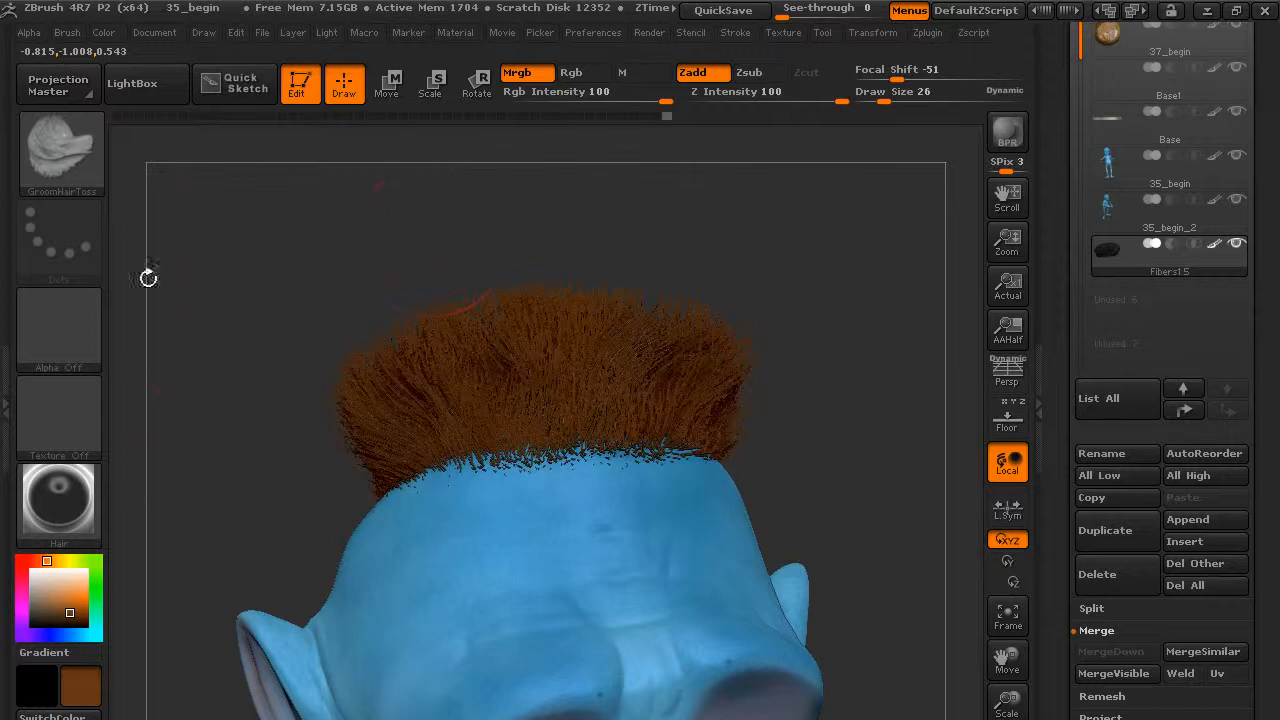
Paint the hair tips light orange around the head with the GroomColorTip brush at RGB intensity 100.
left_click(62, 152)
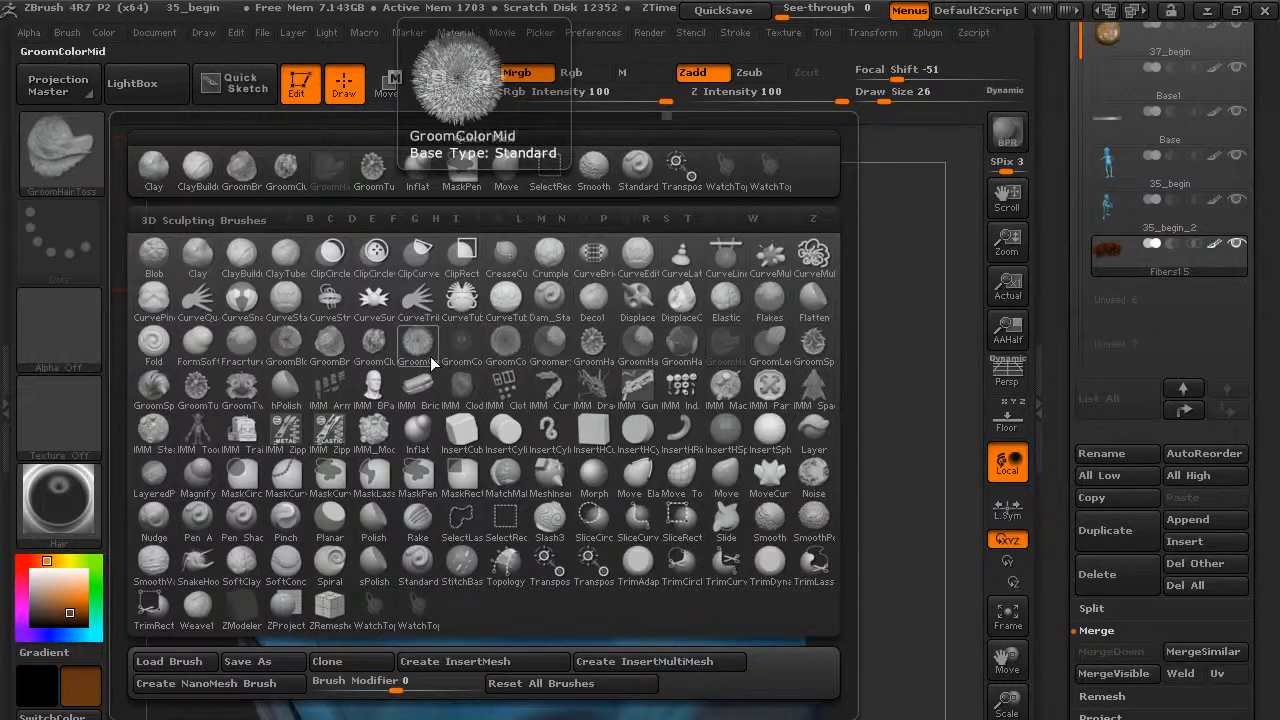
left_click(510, 350)
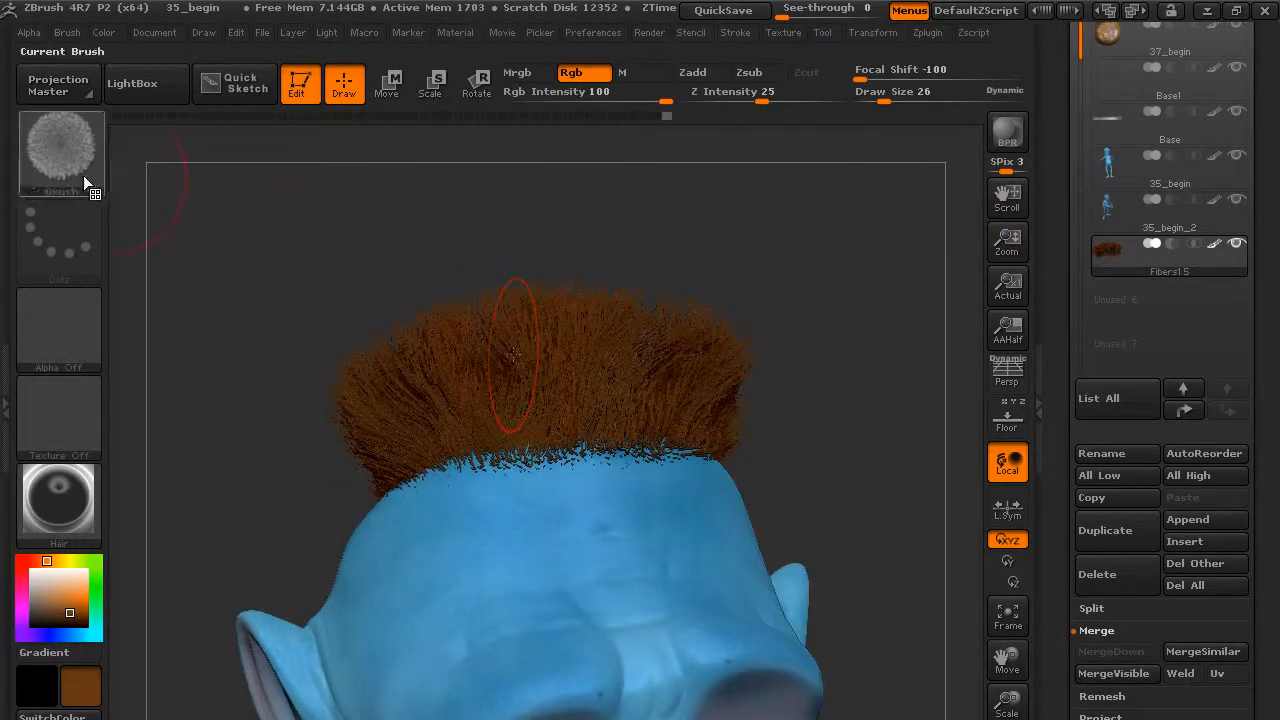
left_click_drag(50, 572, 72, 590)
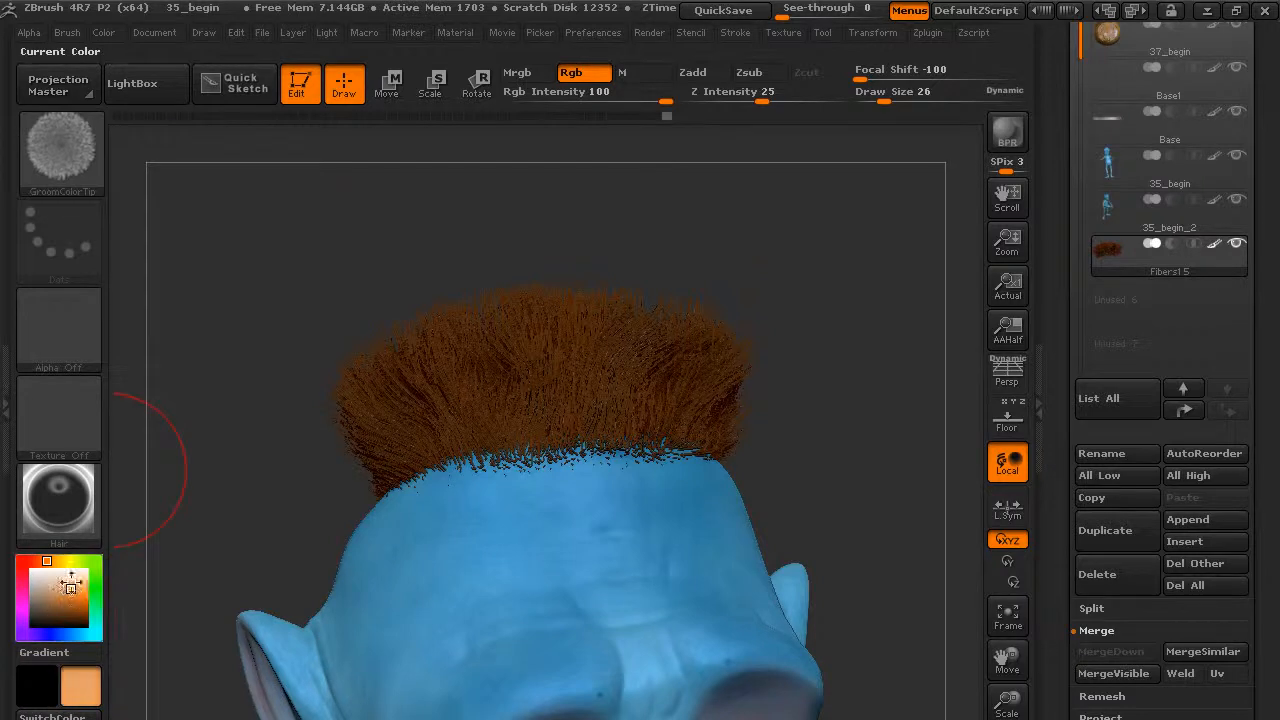
mouse_move(615, 228)
left_mouse_down()
mouse_move(598, 229)
mouse_move(519, 344)
left_mouse_up()
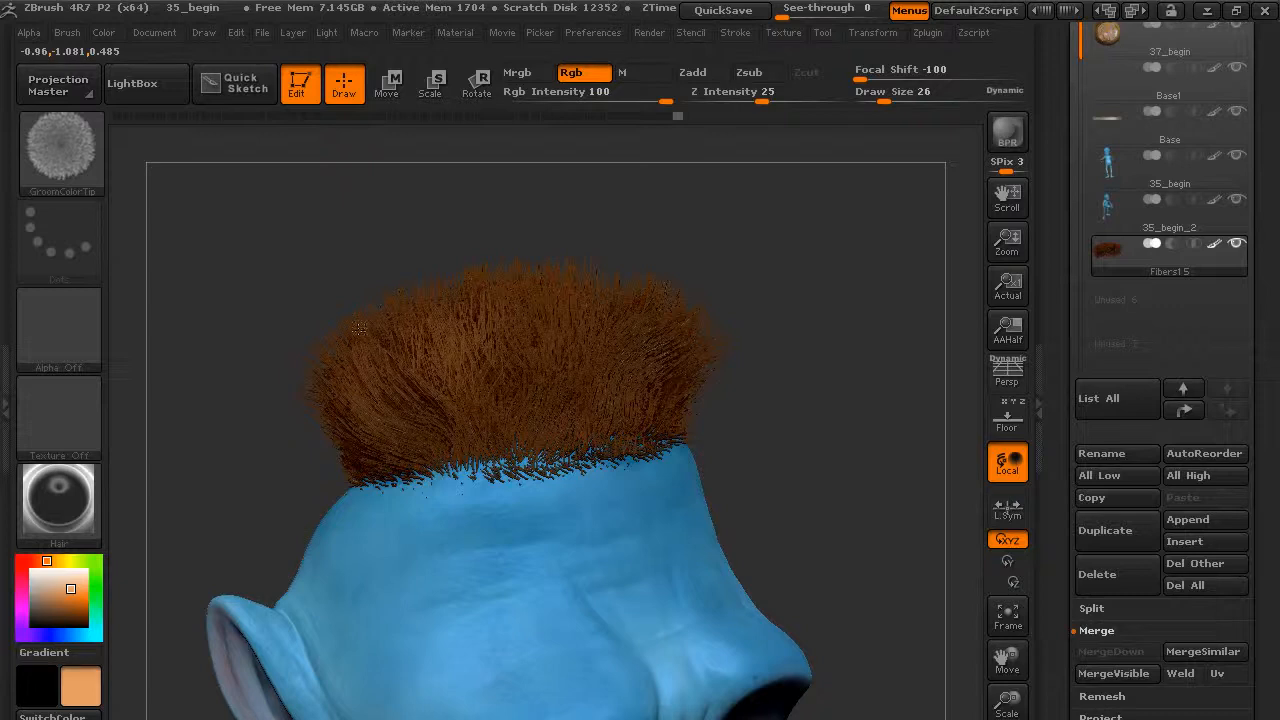
left_click_drag(748, 308, 840, 338)
left_click_drag(825, 199, 870, 205)
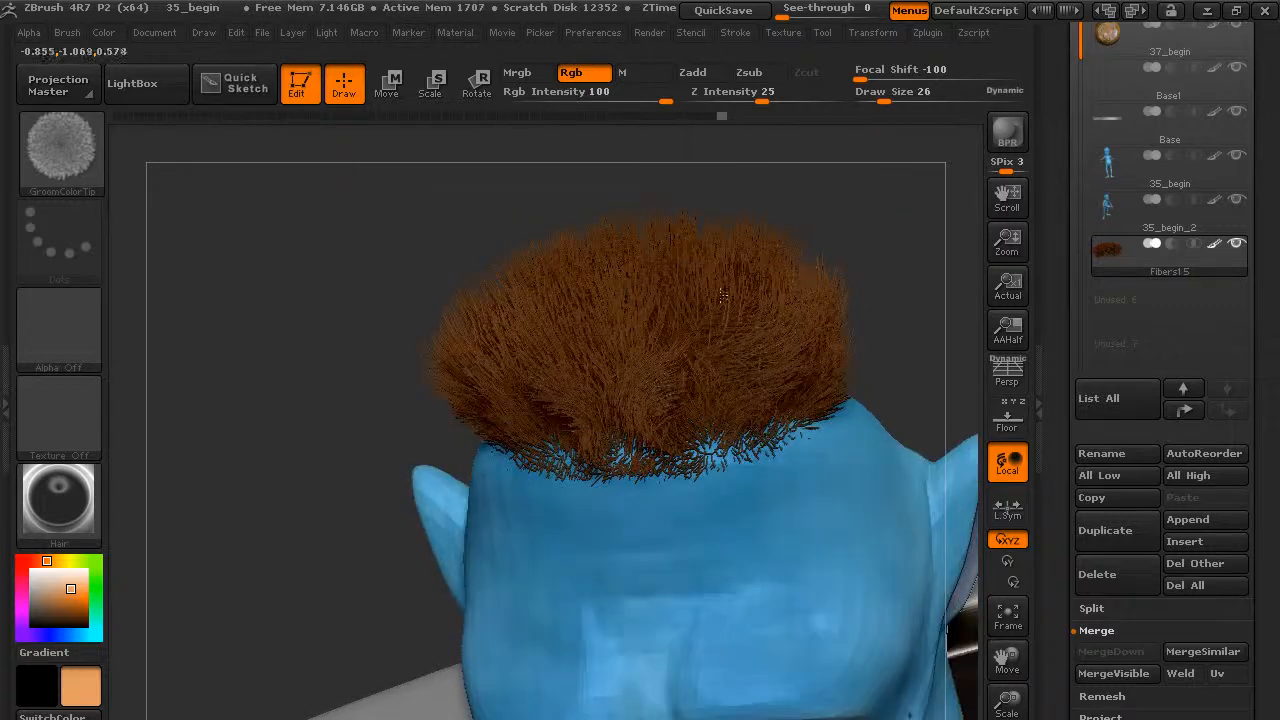
left_click_drag(345, 290, 395, 255)
Paint the middle of the hair strands medium brown with the GroomColorMid brush at RGB intensity 100.
left_click(66, 602)
left_click_drag(66, 601, 62, 613)
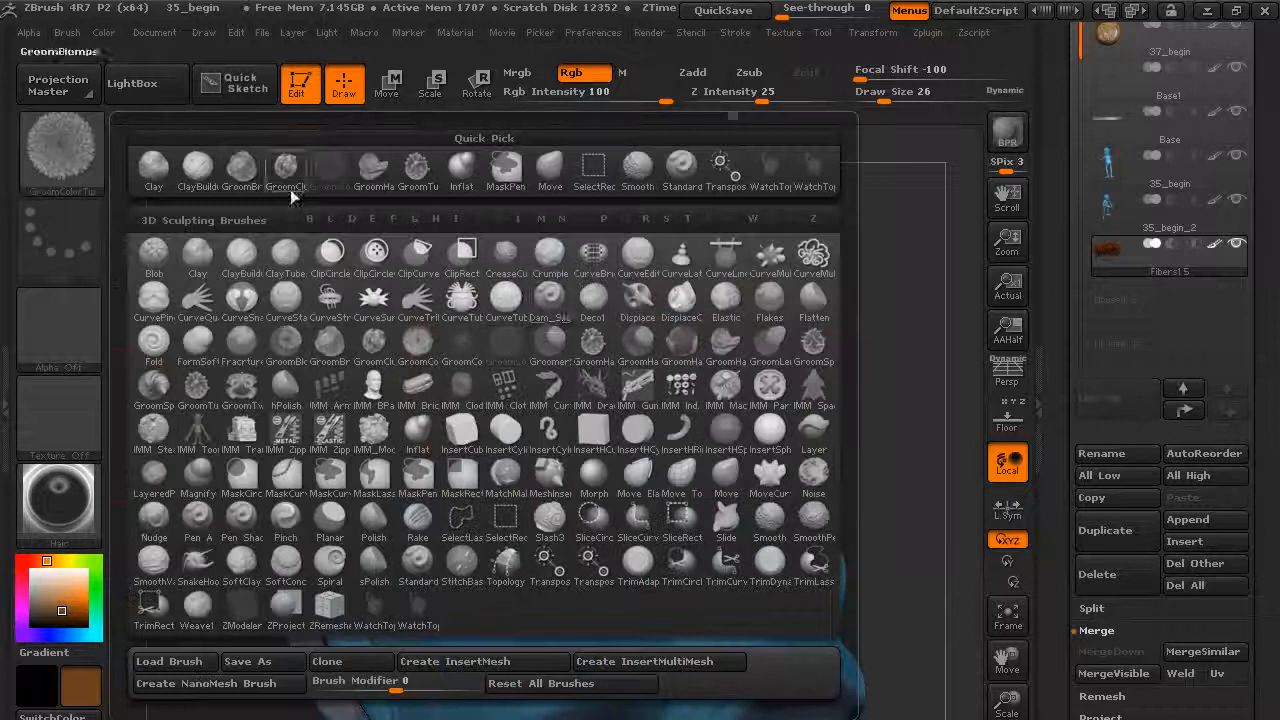
left_click(60, 150)
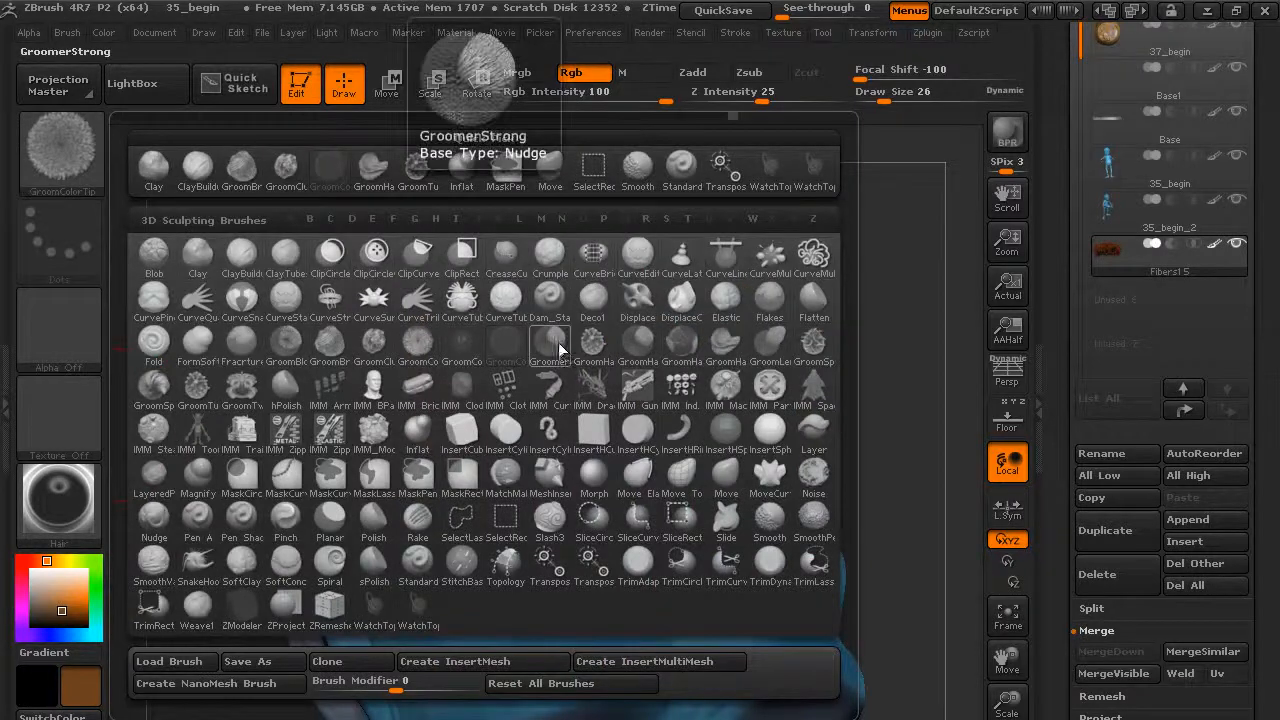
left_click(418, 344)
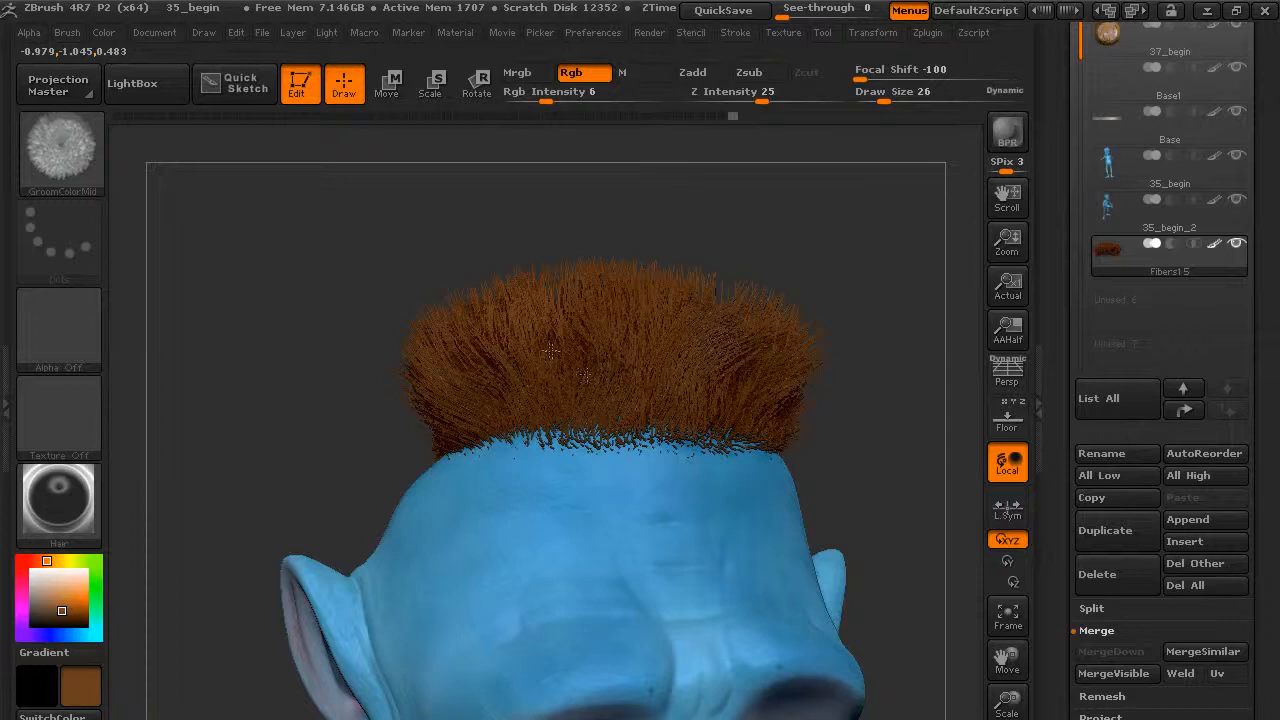
left_click_drag(602, 165, 621, 165)
left_click_drag(572, 97, 682, 96)
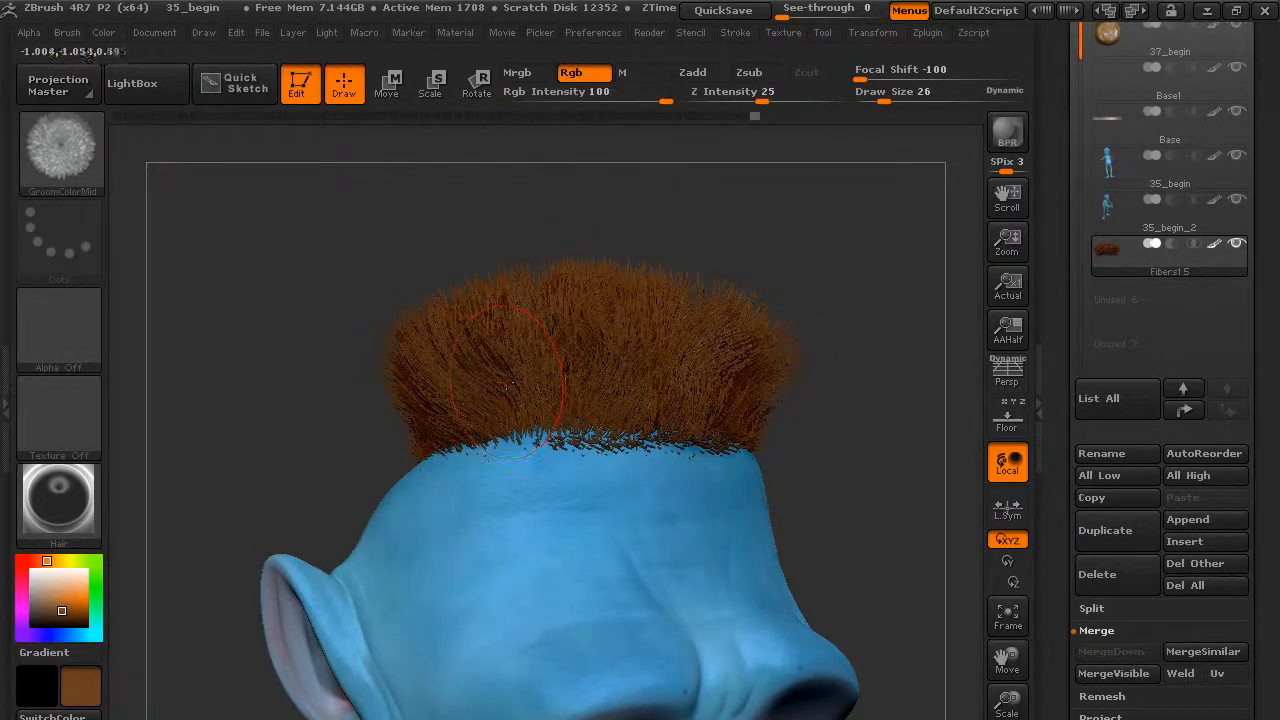
mouse_move(872, 334)
left_mouse_down()
mouse_move(815, 350)
mouse_move(786, 388)
mouse_move(842, 334)
mouse_move(898, 408)
left_mouse_up()
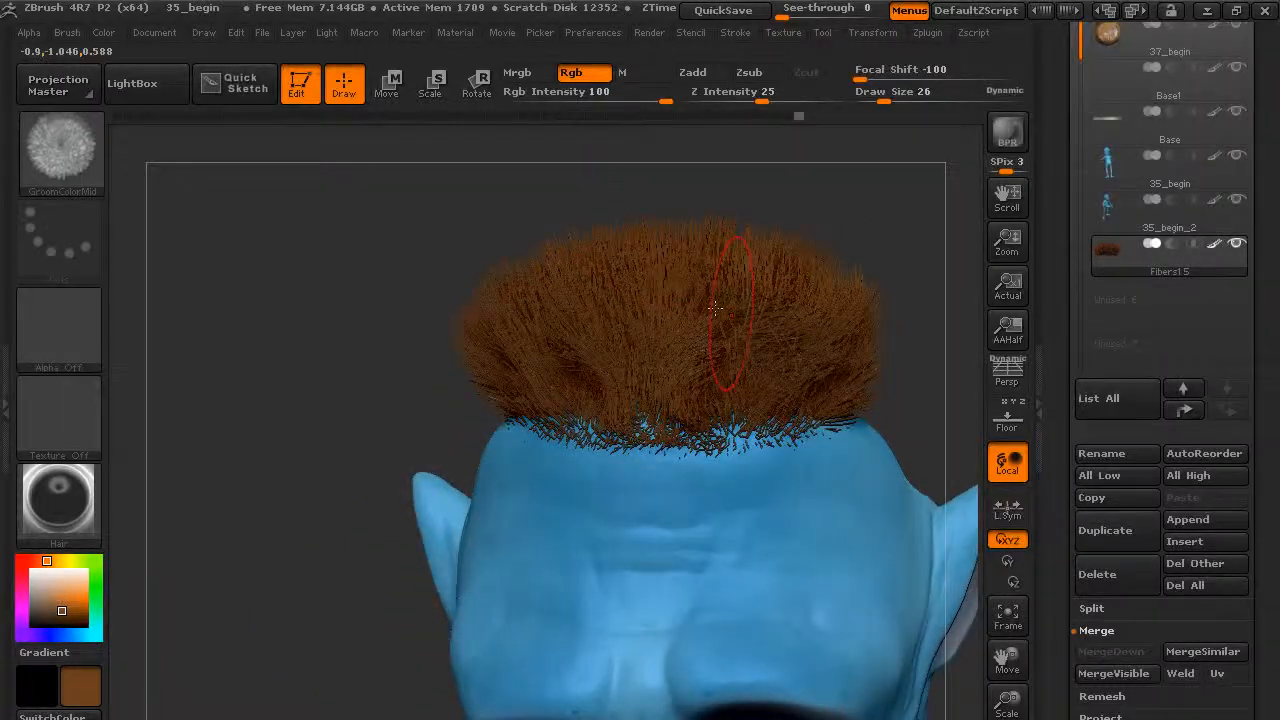
left_click_drag(327, 344, 327, 268)
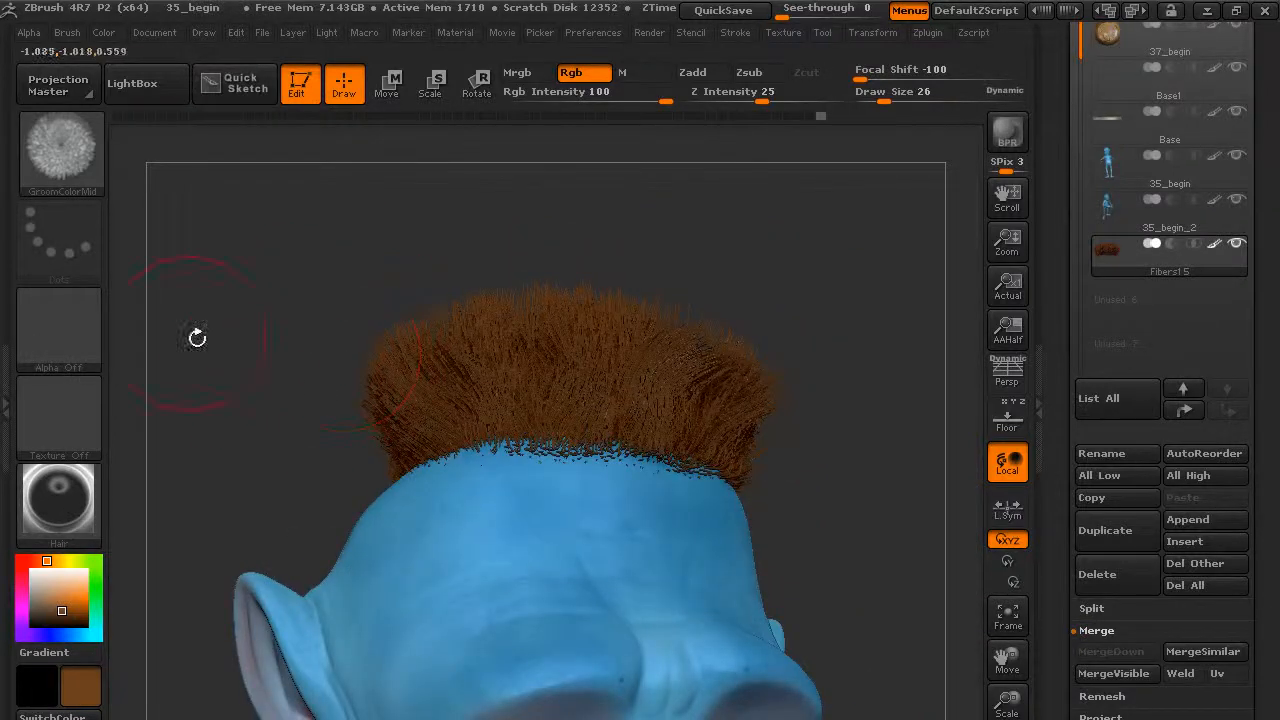
Darken the hair roots along the hairline with black, using the GroomColorRoot brush and lowering the RGB intensity to 8.
left_click(86, 184)
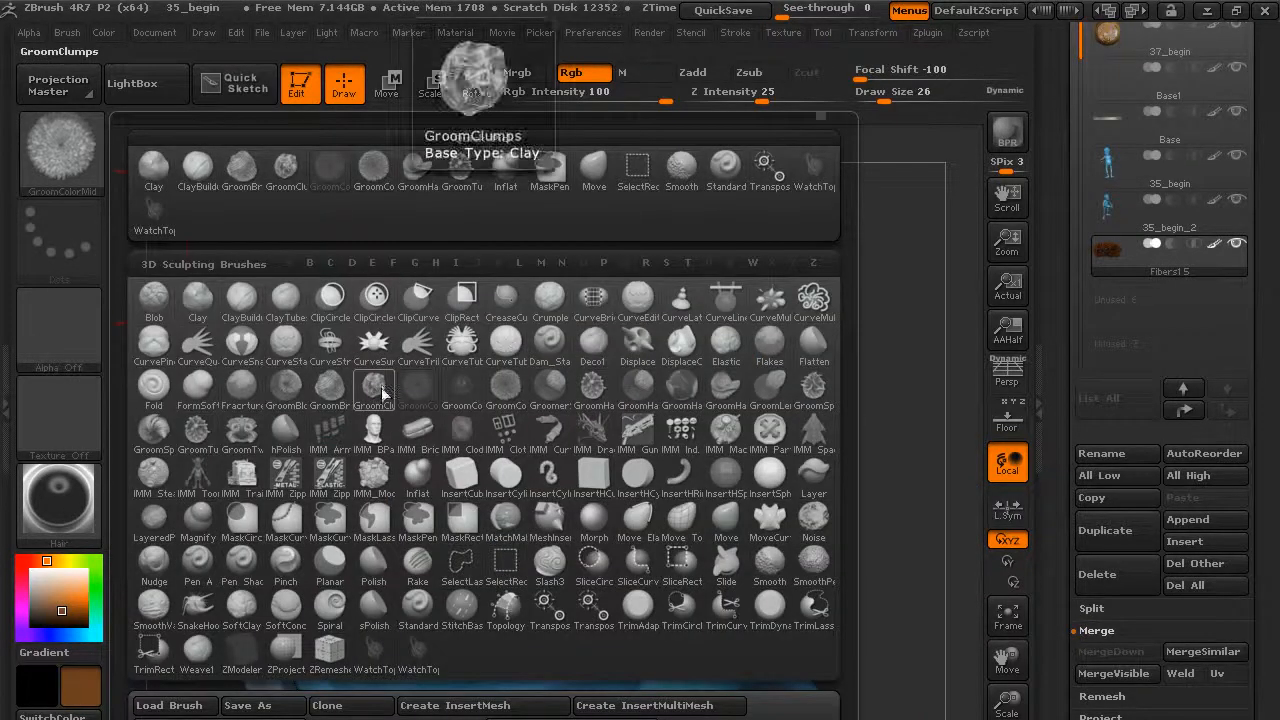
left_click(462, 392)
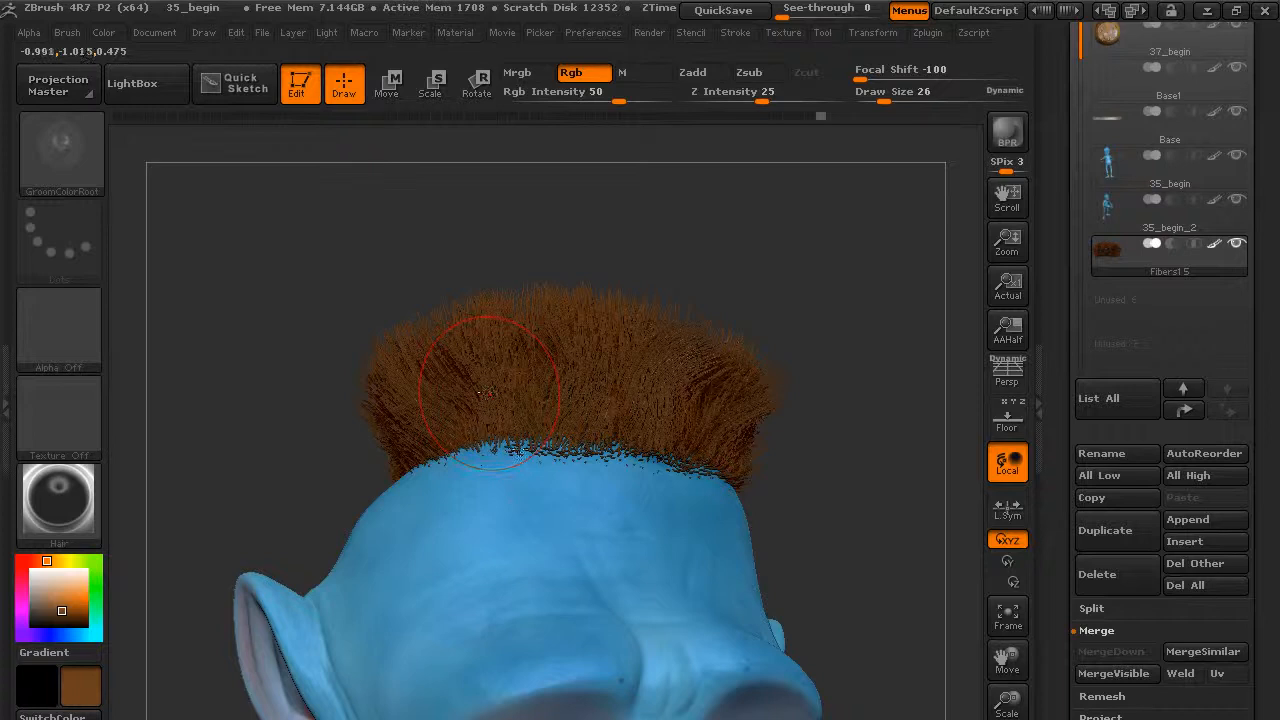
left_click_drag(50, 618, 31, 626)
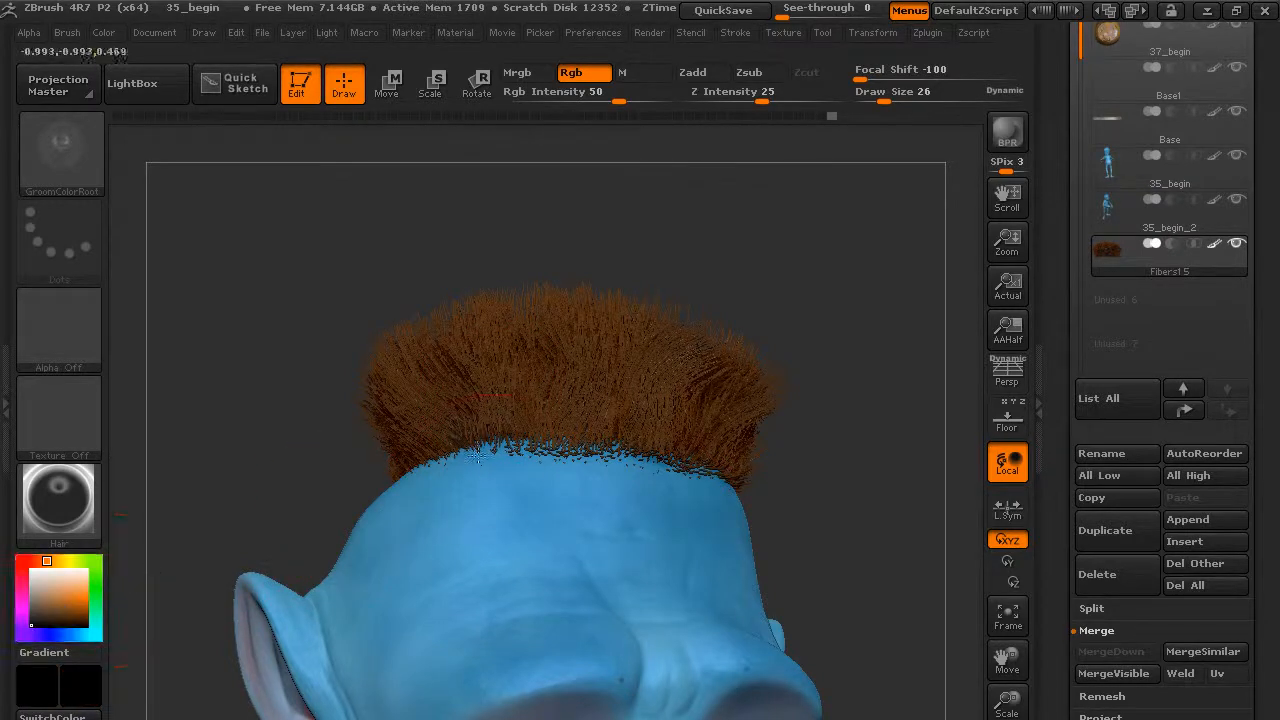
left_click_drag(490, 441, 473, 453)
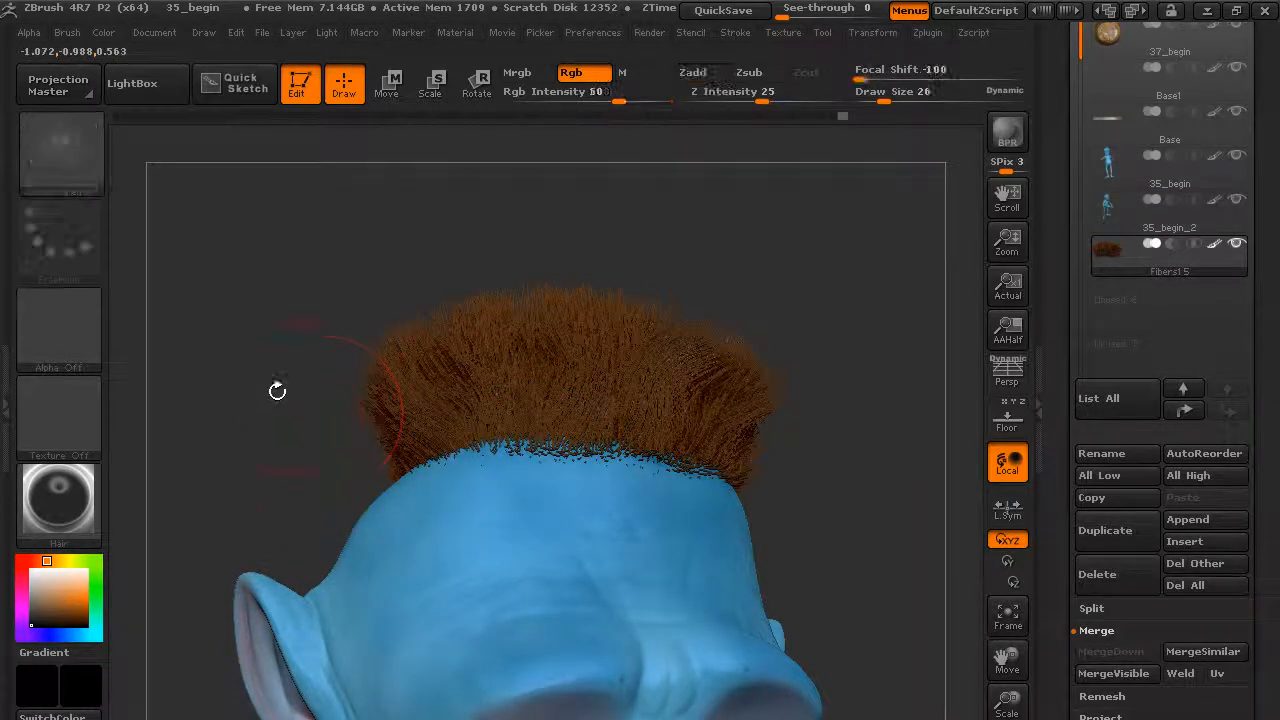
left_click_drag(286, 394, 204, 502)
left_click_drag(602, 96, 552, 97)
mouse_move(474, 461)
left_mouse_down()
mouse_move(449, 459)
mouse_move(548, 426)
mouse_move(713, 423)
mouse_move(770, 436)
left_mouse_up()
mouse_move(860, 440)
left_mouse_down()
mouse_move(752, 436)
mouse_move(806, 440)
left_mouse_up()
mouse_move(890, 430)
left_mouse_down()
mouse_move(760, 425)
mouse_move(930, 436)
left_mouse_up()
Render the whole head with BPR and examine the coloured hair.
mouse_move(972, 310)
left_mouse_down("alt")
mouse_move(816, 310)
mouse_move(812, 400)
left_mouse_up("alt")
left_click_drag(628, 423, 600, 420)
mouse_move(528, 284)
left_mouse_down()
mouse_move(811, 260)
mouse_move(711, 229)
mouse_move(751, 288)
mouse_move(830, 275)
left_mouse_up()
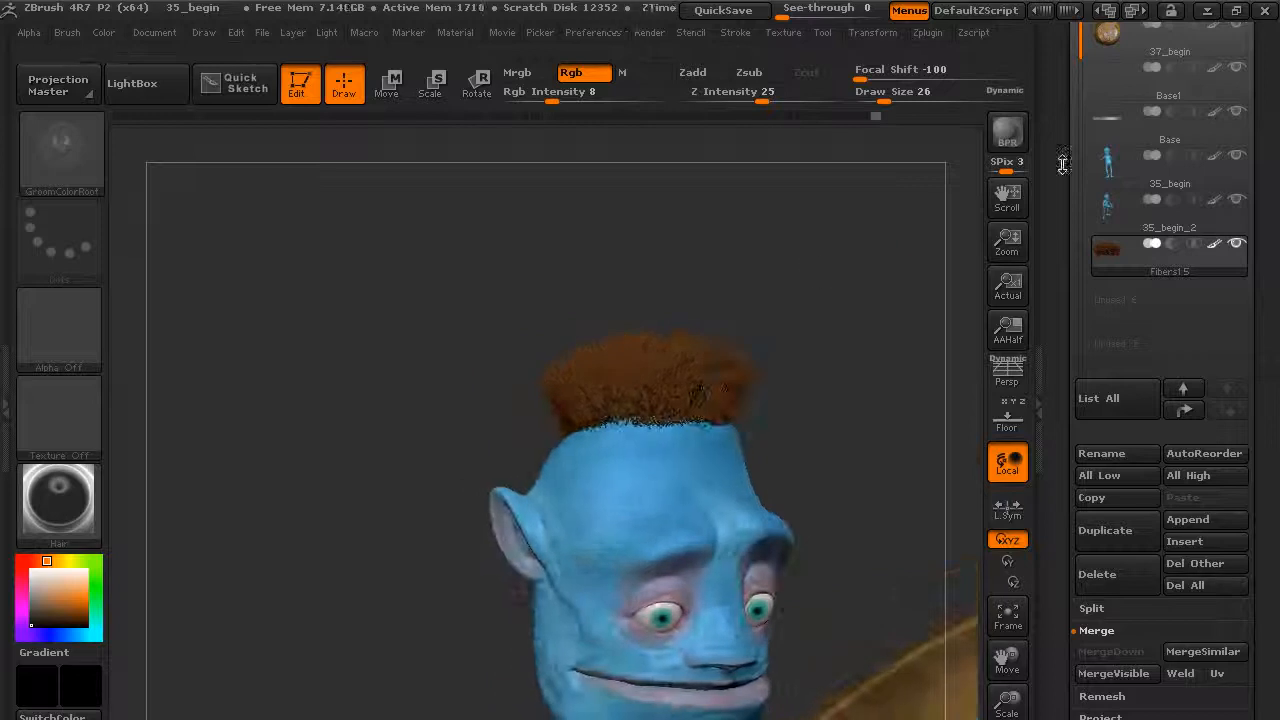
left_click(1007, 132)
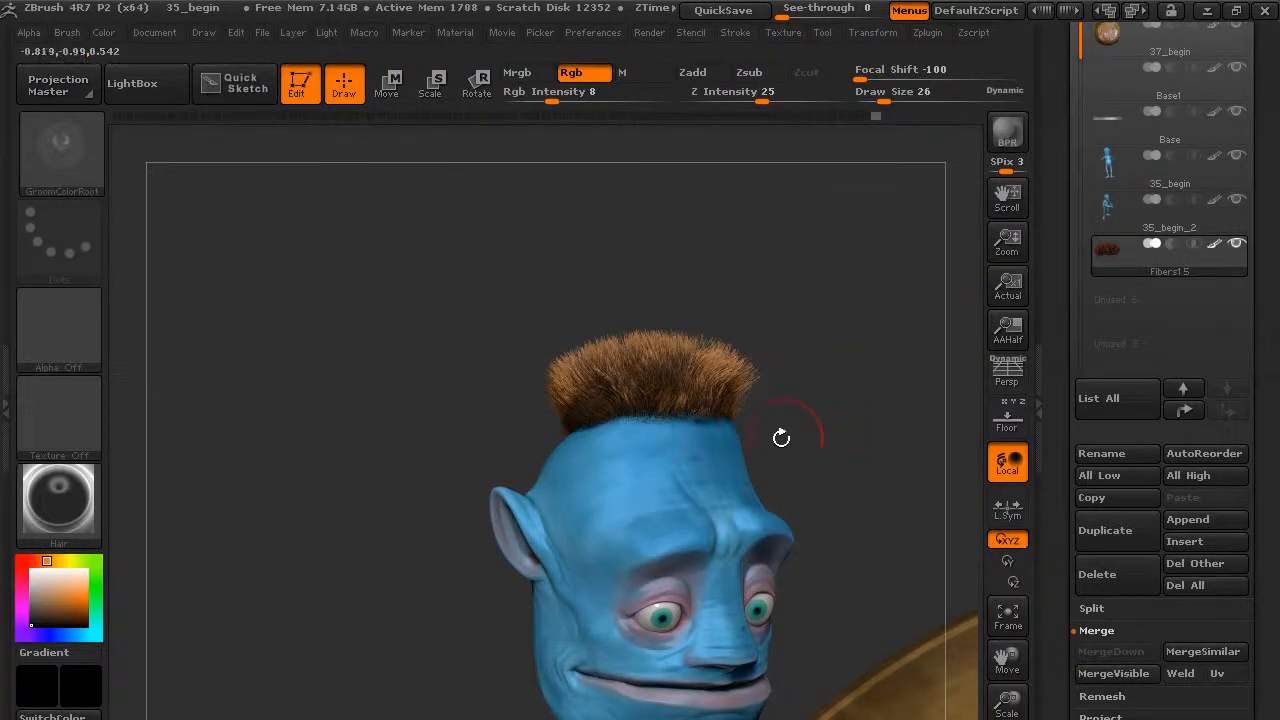
left_click_drag(851, 403, 846, 414)
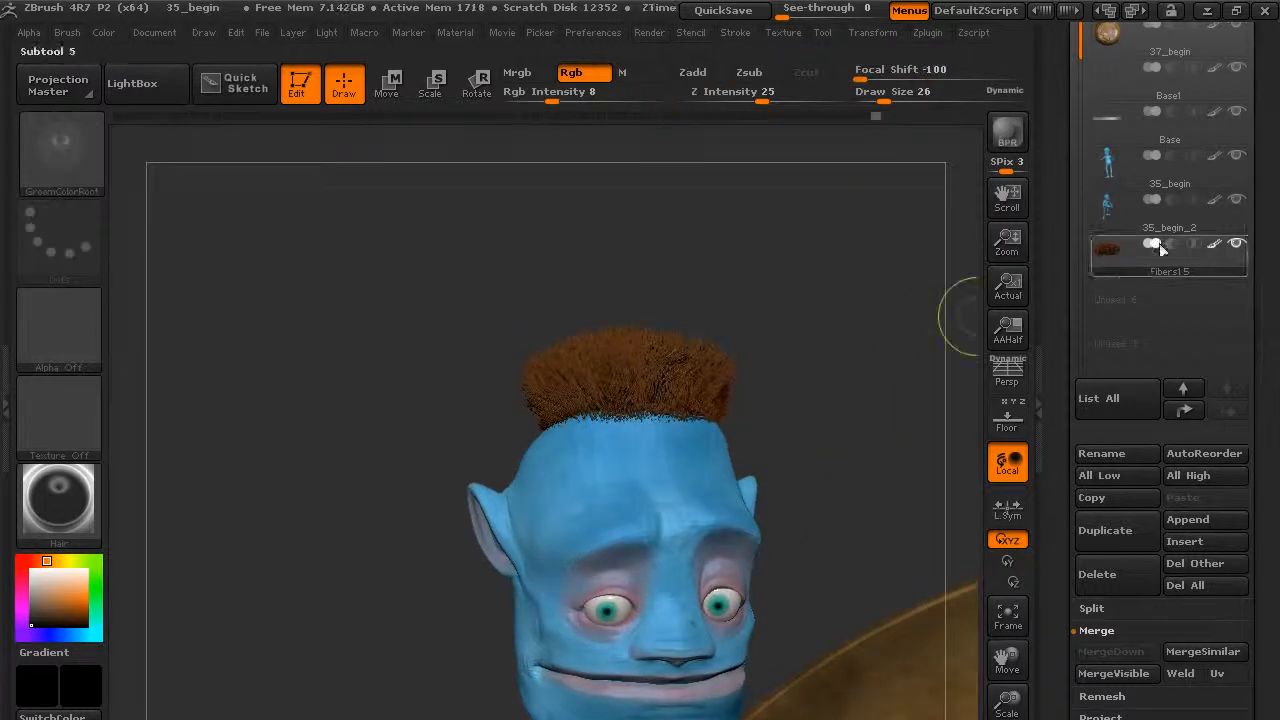
Select the 35_begin_2 body subtool and clear its mask.
left_click(1131, 216)
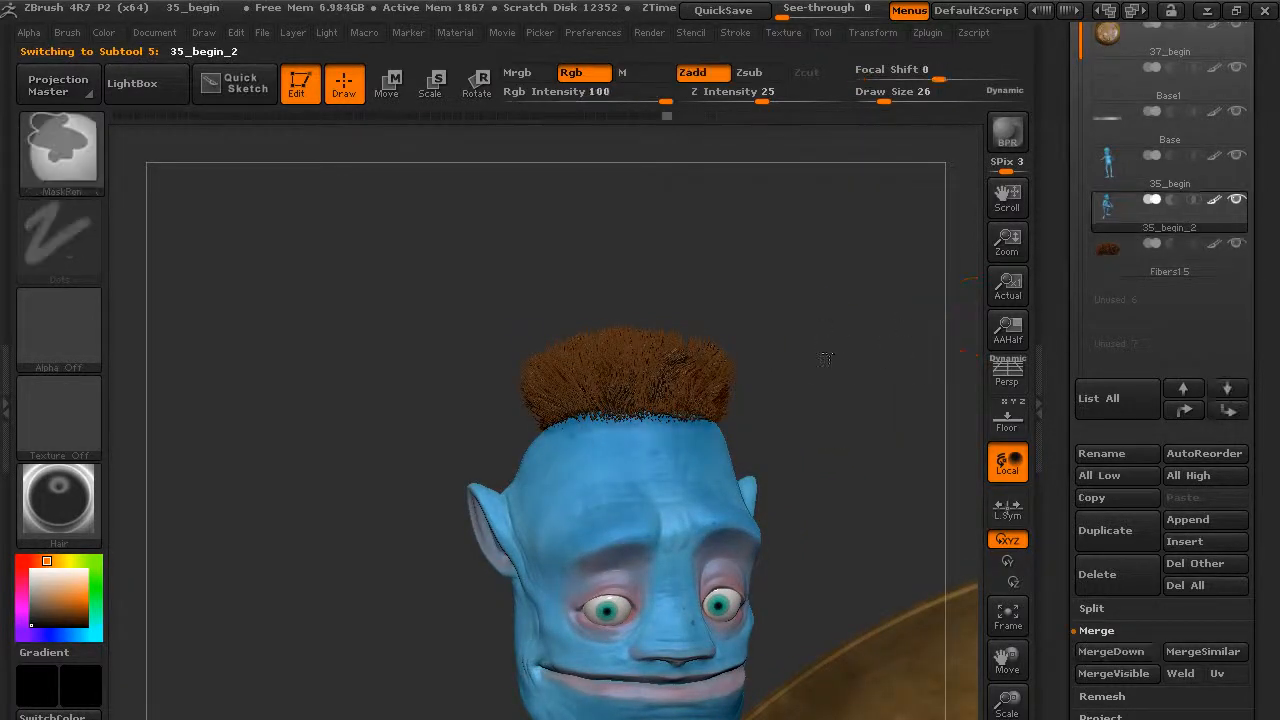
left_click_drag(822, 360, 748, 418, "ctrl")
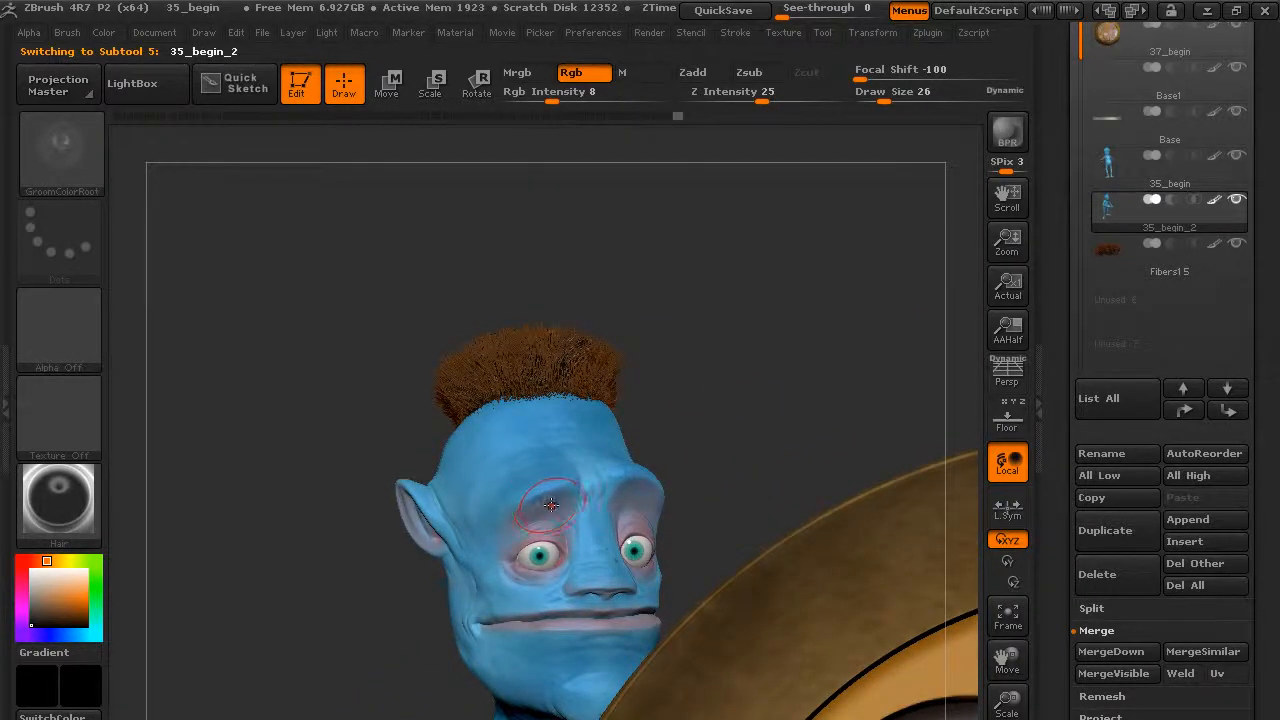
left_click_drag(751, 419, 530, 343, "alt")
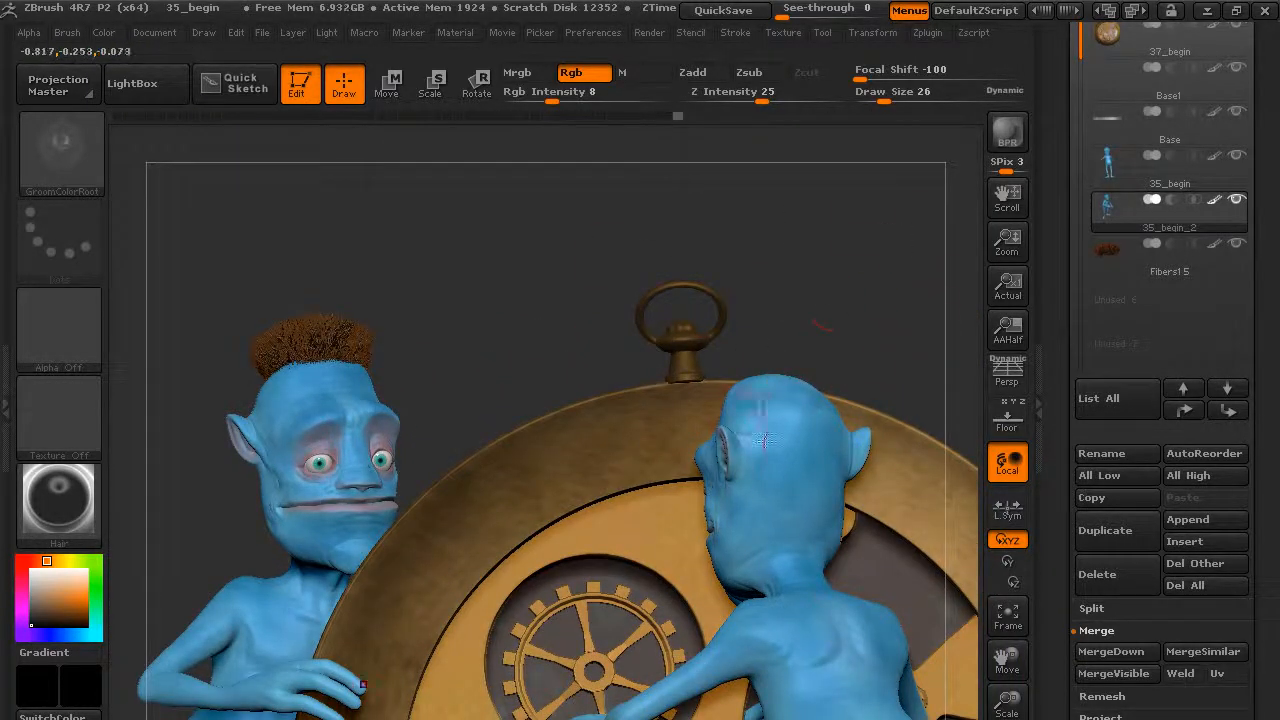
left_click_drag(486, 323, 696, 392, "alt")
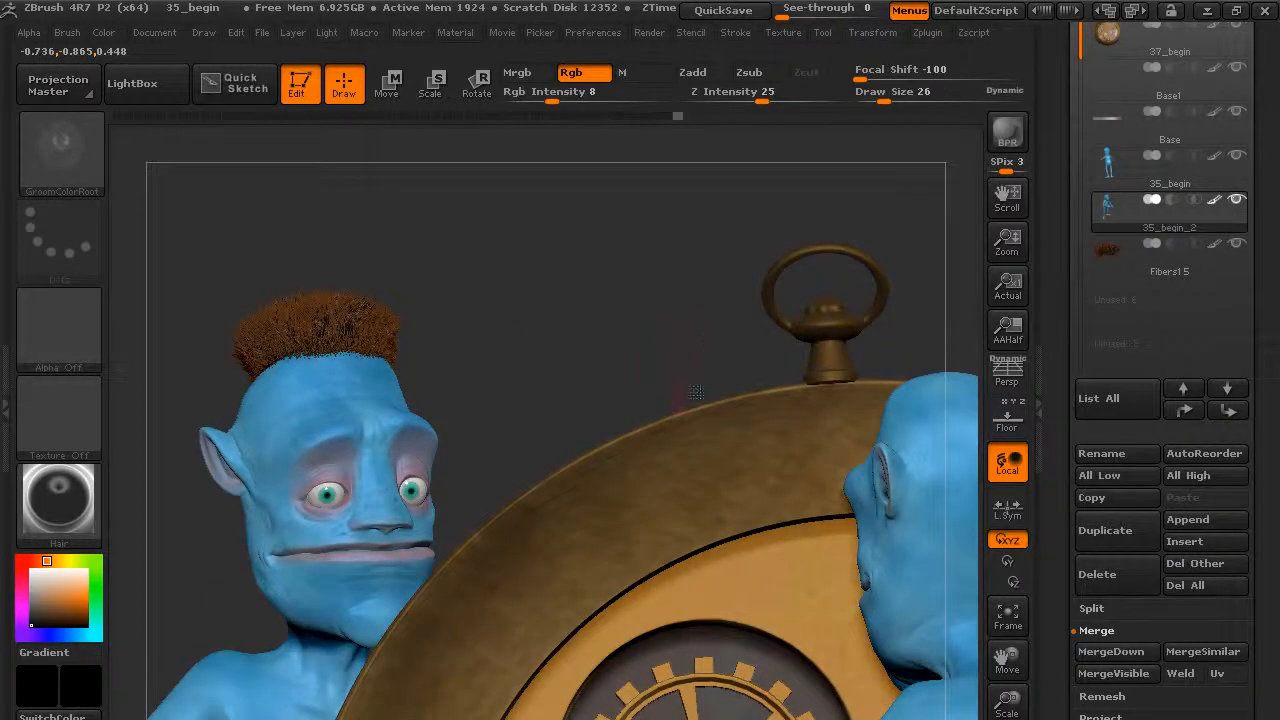
Select the Fibers15 hair subtool and examine the finished hair up close and alongside the second character.
left_click(1151, 267)
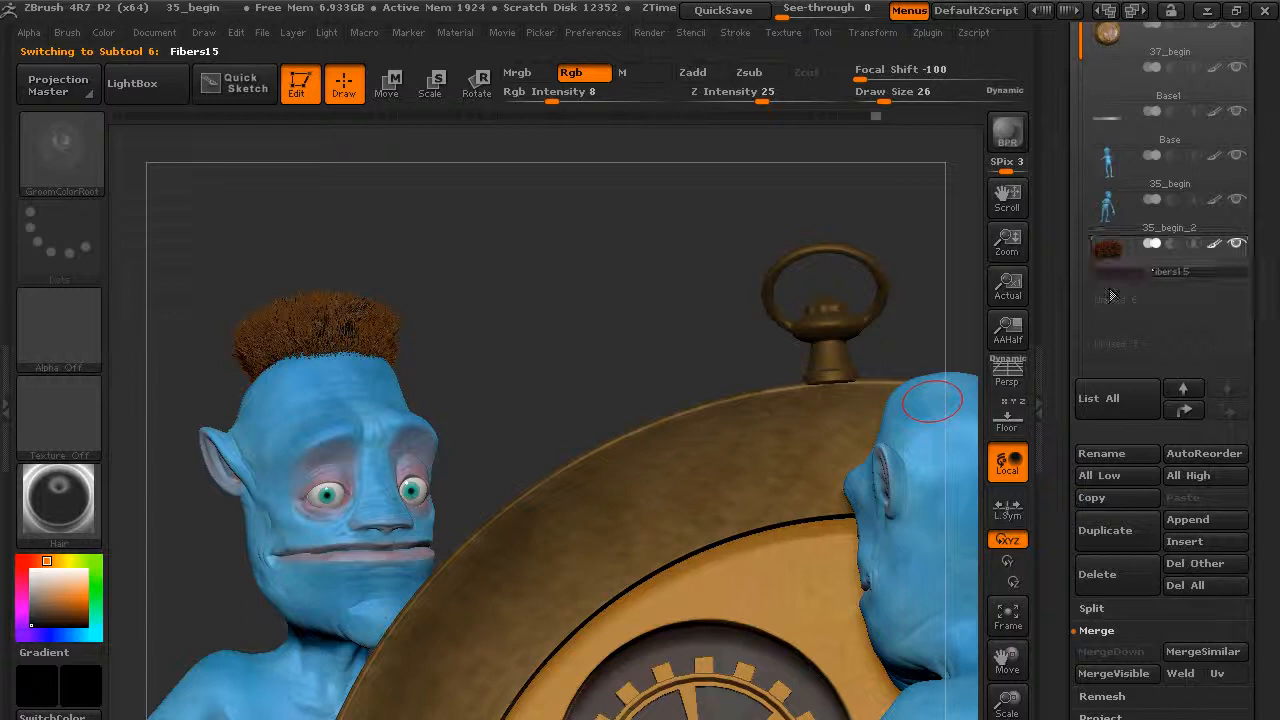
left_click_drag(535, 334, 554, 400)
left_click_drag(732, 394, 648, 356)
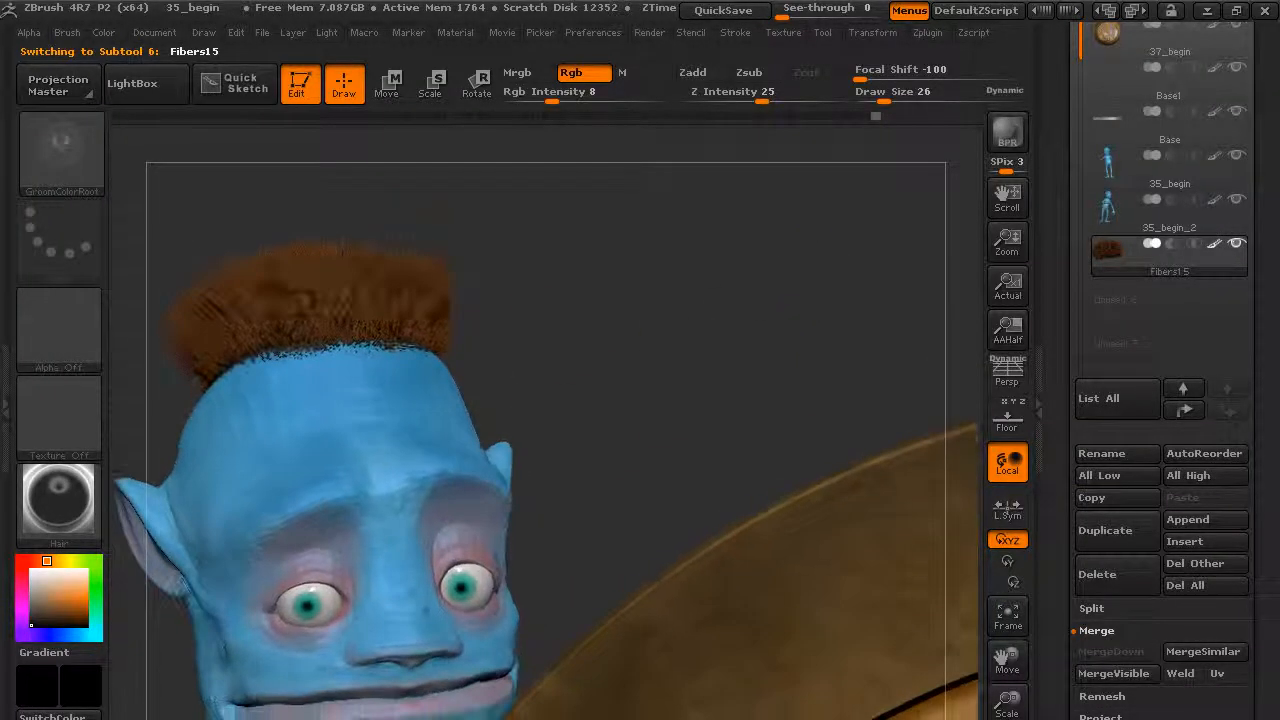
left_click_drag(638, 413, 970, 615, "alt")
left_click_drag(643, 286, 871, 323)
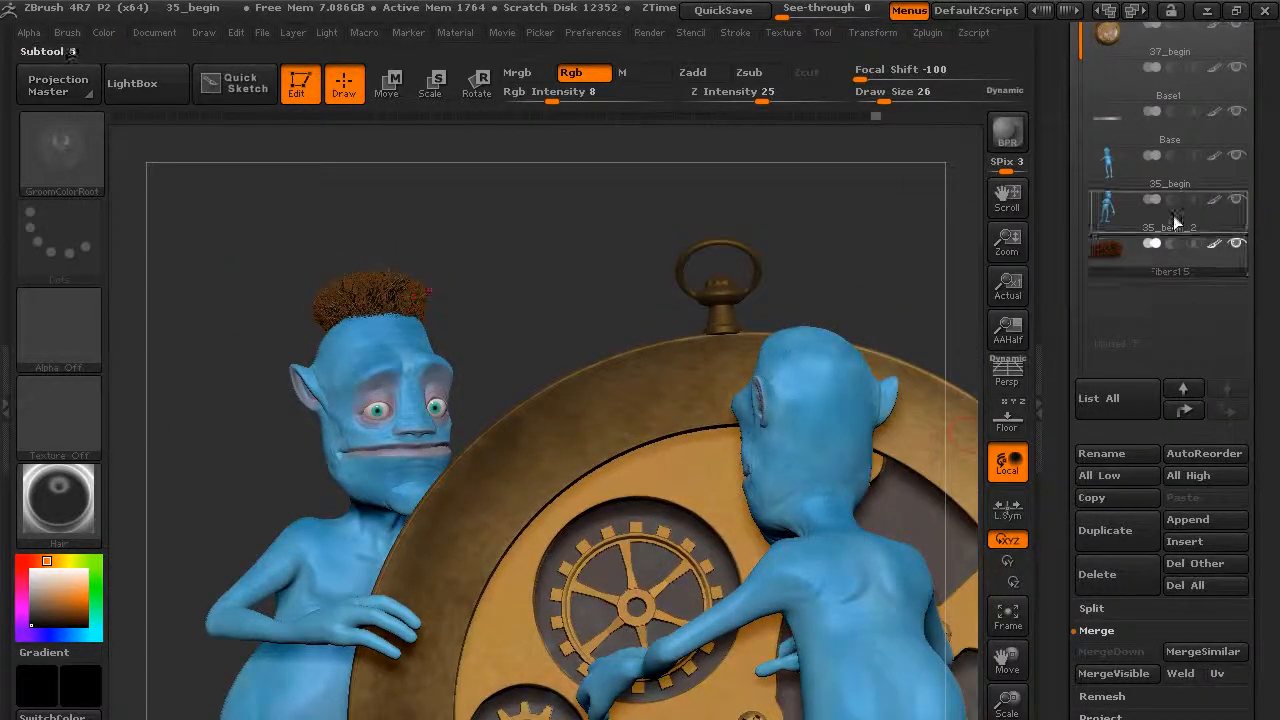